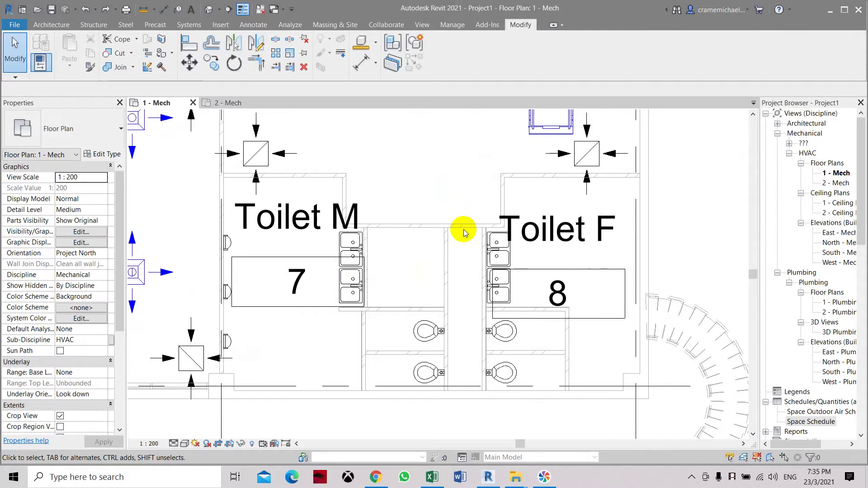
Examine the Toilet M and Toilet F layout and the surrounding HVAC equipment on the 1 - Mech floor plan.
{"action": "scroll", "coordinate": [465, 241], "scroll_direction": "down", "scroll_amount": 4}
{"action": "scroll", "coordinate": [416, 197], "scroll_direction": "down", "scroll_amount": 1}
{"action": "scroll", "coordinate": [417, 201], "scroll_direction": "up", "scroll_amount": 3}
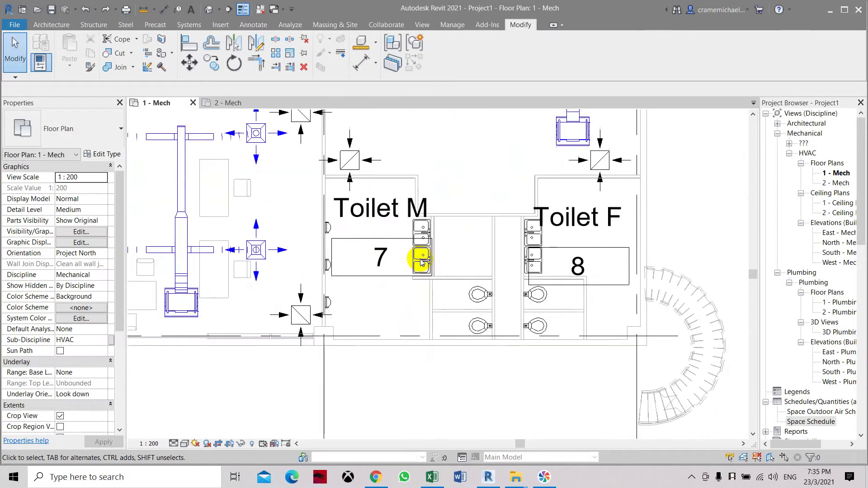
{"action": "scroll", "coordinate": [393, 312], "scroll_direction": "down", "scroll_amount": 2}
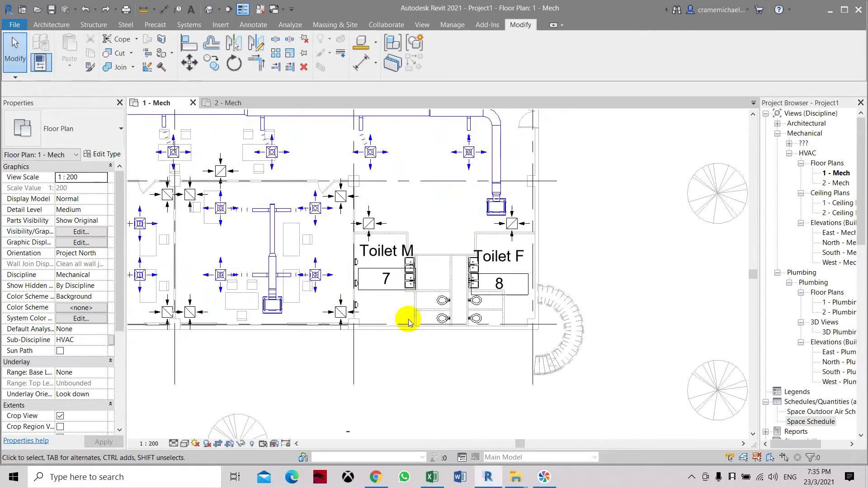
{"action": "scroll", "coordinate": [397, 281], "scroll_direction": "up", "scroll_amount": 2}
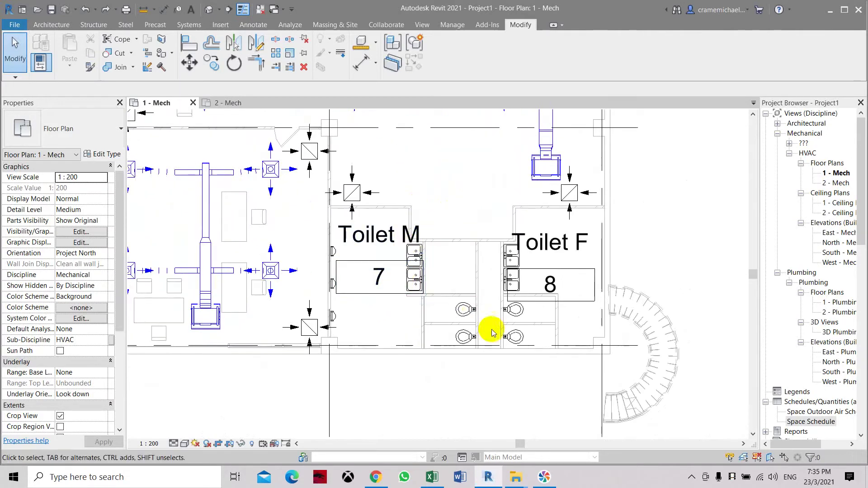
{"action": "scroll", "coordinate": [495, 332], "scroll_direction": "down", "scroll_amount": 3}
{"action": "scroll", "coordinate": [496, 334], "scroll_direction": "up", "scroll_amount": 1}
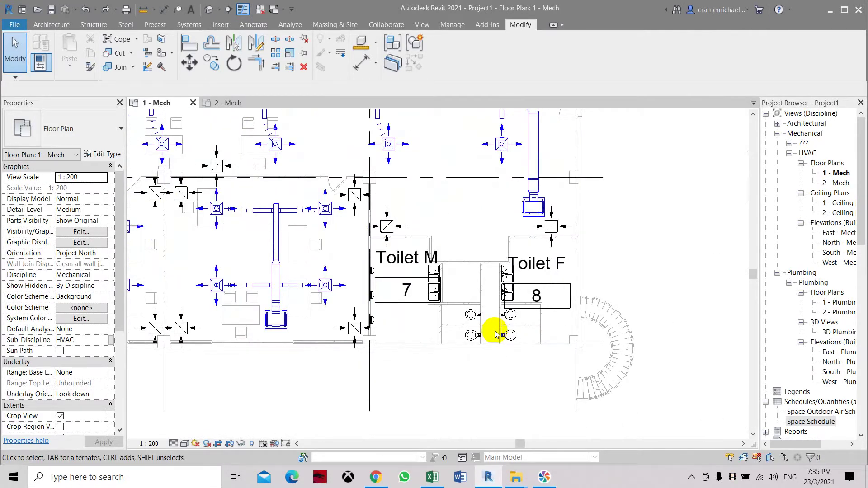
{"action": "middle_click_drag", "start_coordinate": [307, 245], "coordinate": [306, 271]}
{"action": "scroll", "coordinate": [417, 219], "scroll_direction": "down", "scroll_amount": 2}
{"action": "scroll", "coordinate": [430, 339], "scroll_direction": "up", "scroll_amount": 3}
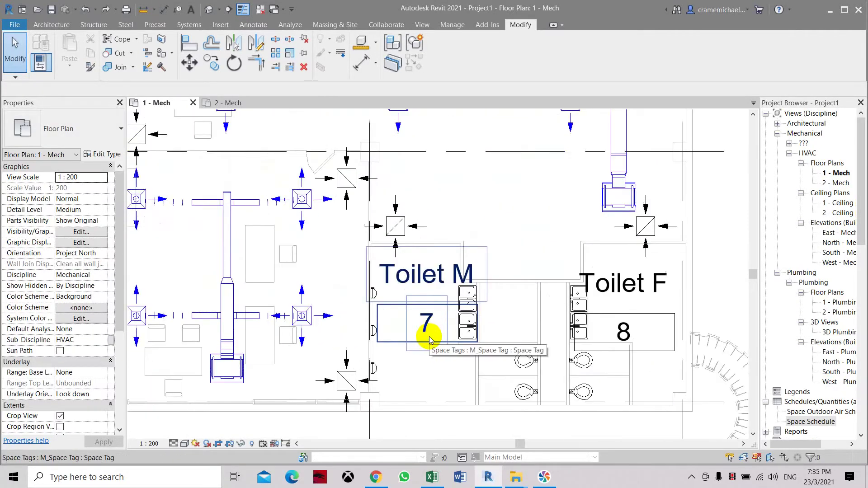
{"action": "middle_click_drag", "start_coordinate": [511, 316], "coordinate": [388, 304]}
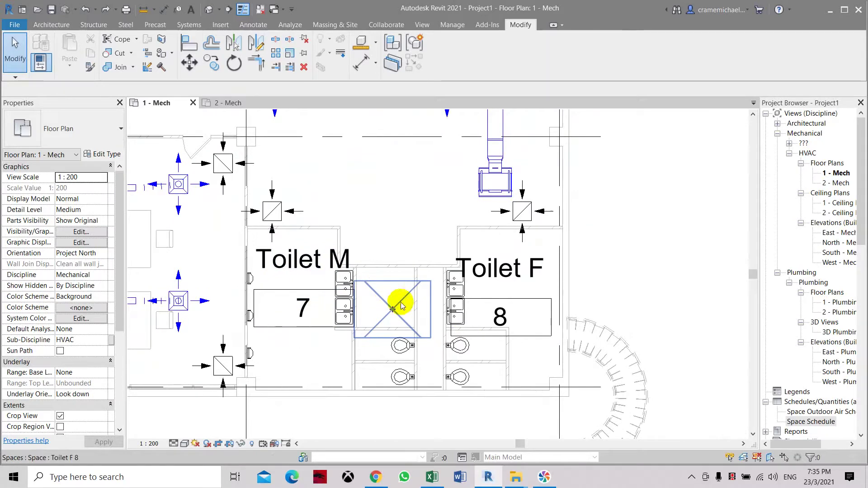
{"action": "left_click", "coordinate": [401, 305]}
{"action": "key", "text": "Delete"}
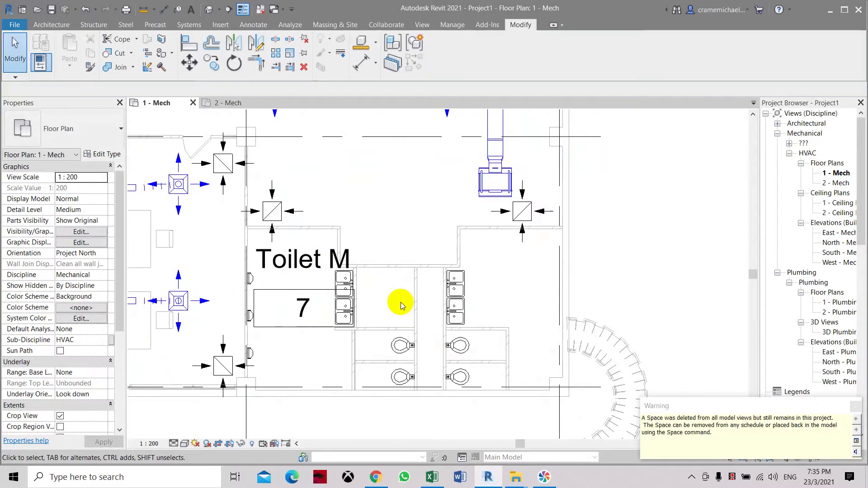
{"action": "key", "text": "ctrl+z"}
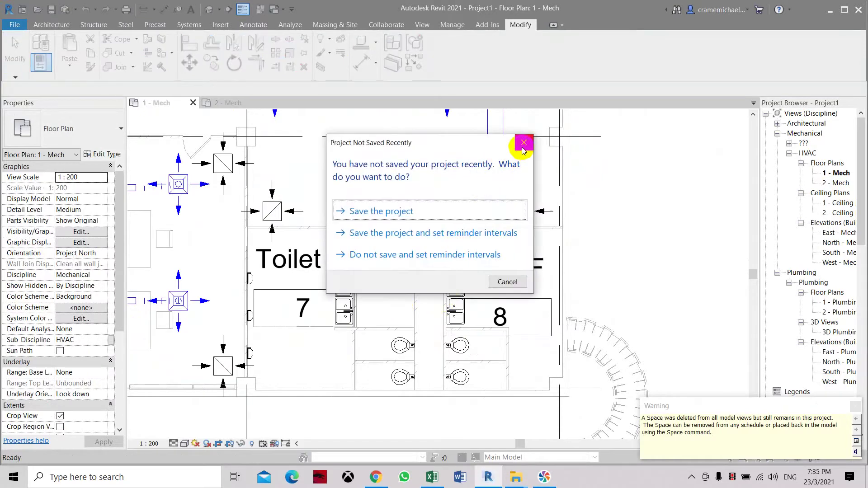
{"action": "left_click", "coordinate": [523, 143]}
Compare the Toilet M and Toilet F spaces and their sanitary fixtures on the floor plan.
{"action": "scroll", "coordinate": [390, 221], "scroll_direction": "down", "scroll_amount": 2}
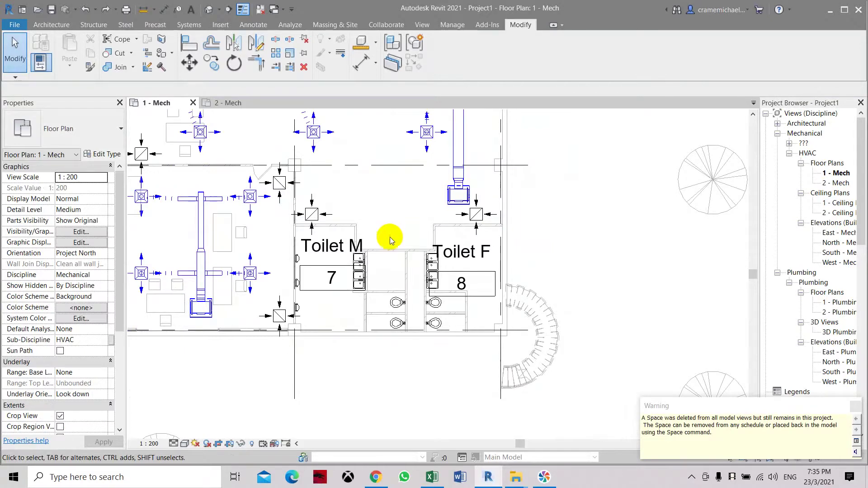
{"action": "scroll", "coordinate": [390, 237], "scroll_direction": "up", "scroll_amount": 2}
{"action": "scroll", "coordinate": [390, 242], "scroll_direction": "down", "scroll_amount": 2}
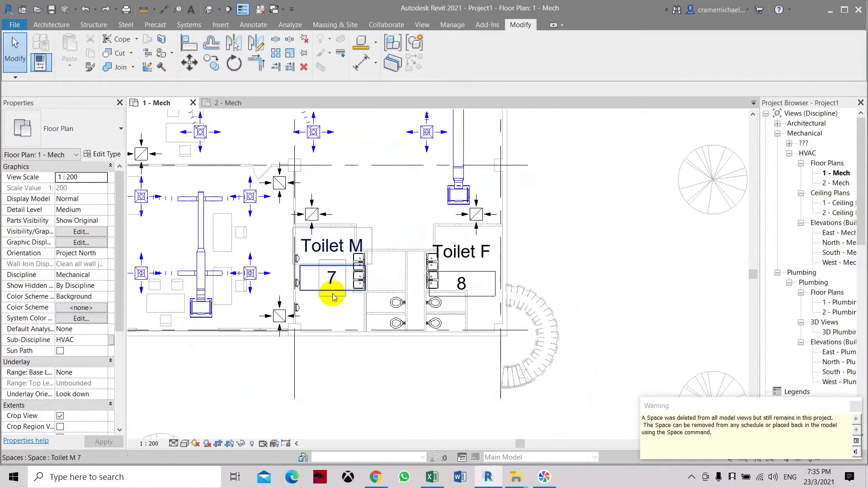
{"action": "middle_click_drag", "start_coordinate": [461, 280], "coordinate": [502, 288]}
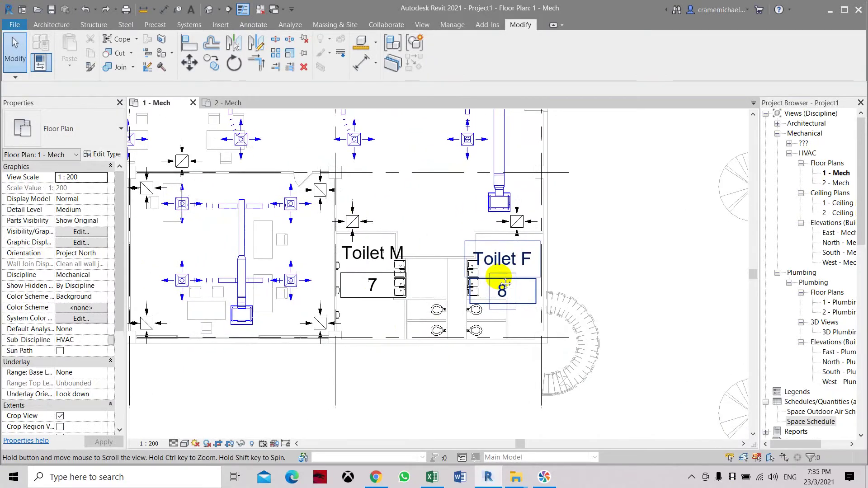
{"action": "scroll", "coordinate": [387, 320], "scroll_direction": "up", "scroll_amount": 2}
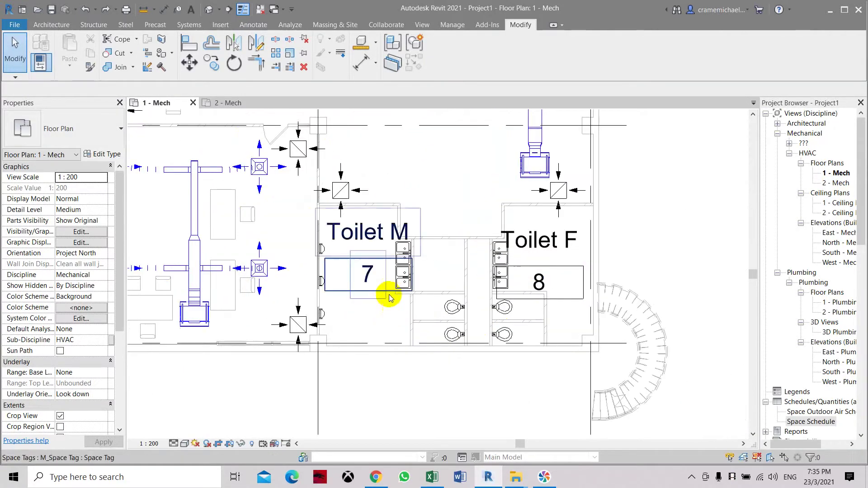
{"action": "scroll", "coordinate": [383, 203], "scroll_direction": "up", "scroll_amount": 1}
{"action": "scroll", "coordinate": [382, 200], "scroll_direction": "down", "scroll_amount": 2}
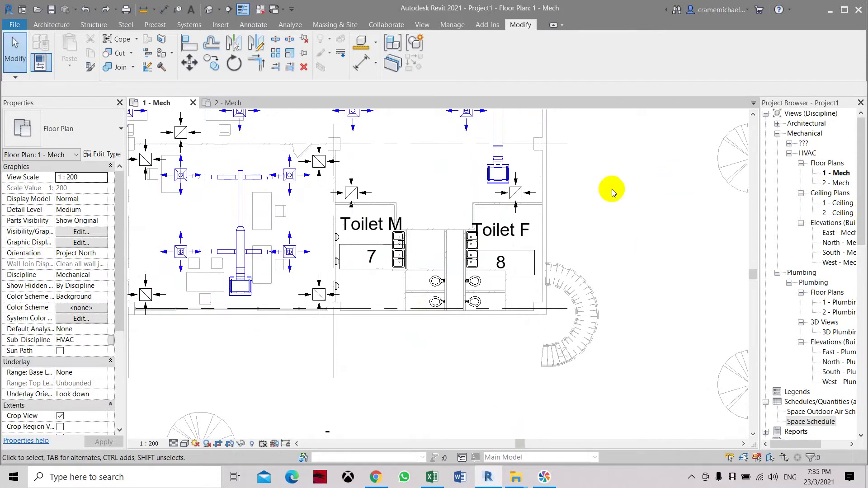
{"action": "scroll", "coordinate": [411, 231], "scroll_direction": "up", "scroll_amount": 1}
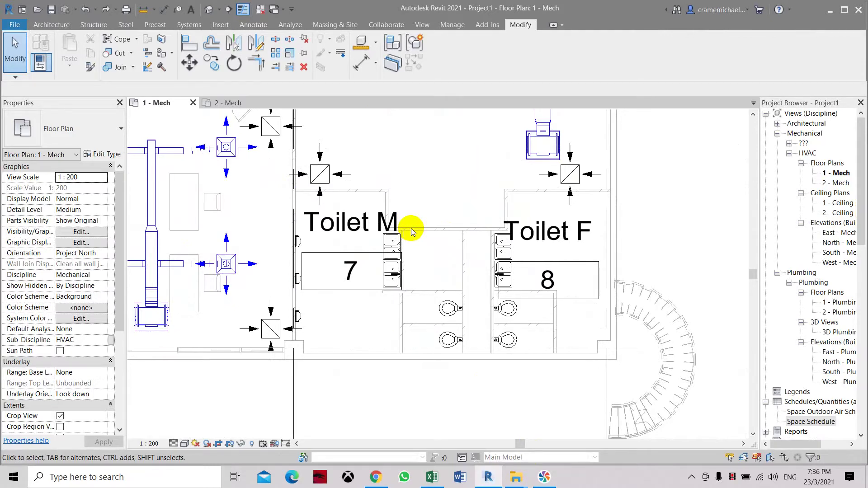
Open the ASHRAE EXHAUST PDF from the ACMV folder, study the toilet exhaust rates in Table 6.5, and close it.
{"action": "mouse_move", "coordinate": [517, 481]}
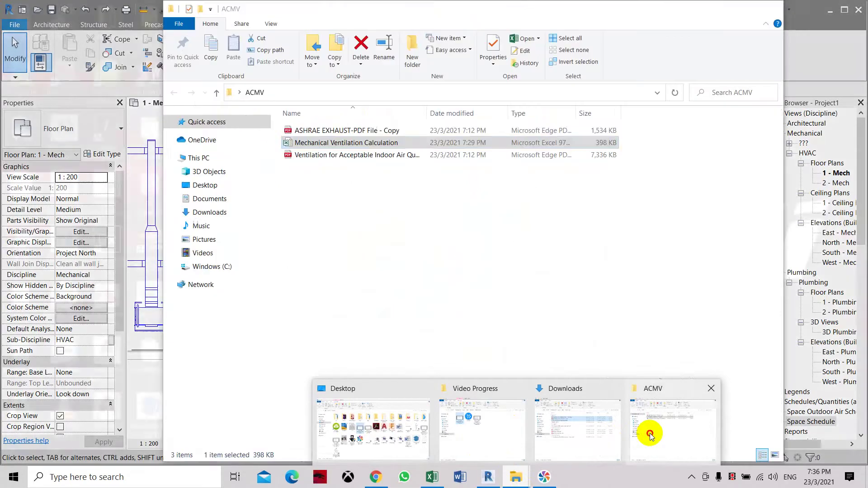
{"action": "left_click", "coordinate": [650, 430]}
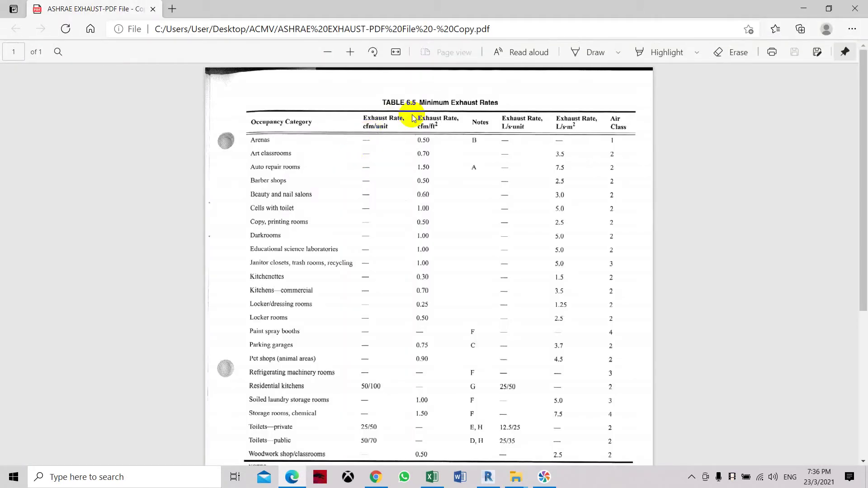
{"action": "scroll", "coordinate": [413, 132], "scroll_direction": "down", "scroll_amount": 5}
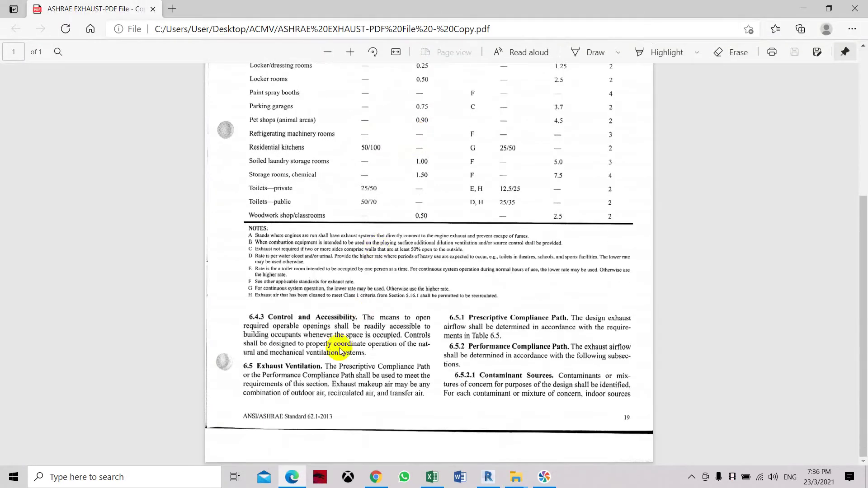
{"action": "scroll", "coordinate": [470, 407], "scroll_direction": "up", "scroll_amount": 5}
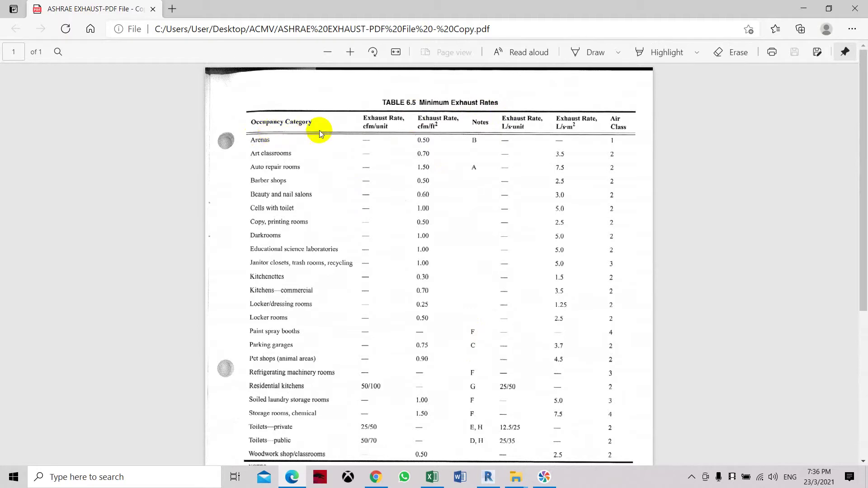
{"action": "scroll", "coordinate": [319, 130], "scroll_direction": "down", "scroll_amount": 4}
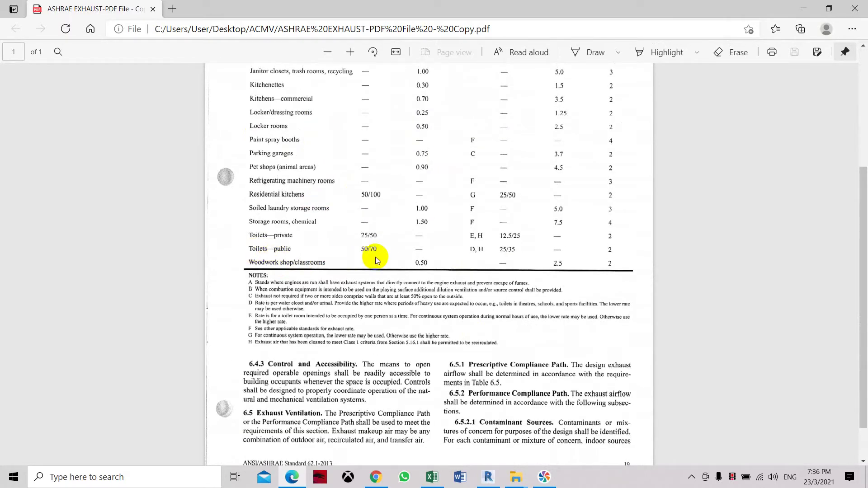
{"action": "scroll", "coordinate": [375, 257], "scroll_direction": "up", "scroll_amount": 4}
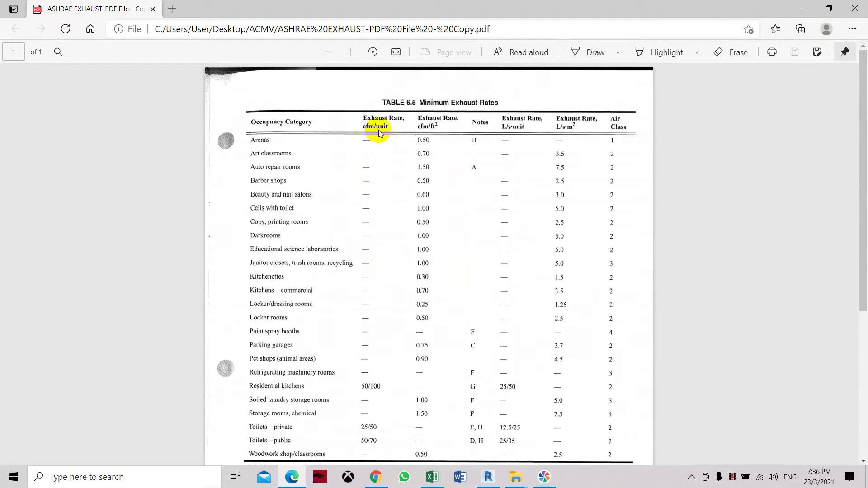
{"action": "scroll", "coordinate": [378, 129], "scroll_direction": "down", "scroll_amount": 4}
{"action": "scroll", "coordinate": [379, 129], "scroll_direction": "up", "scroll_amount": 4}
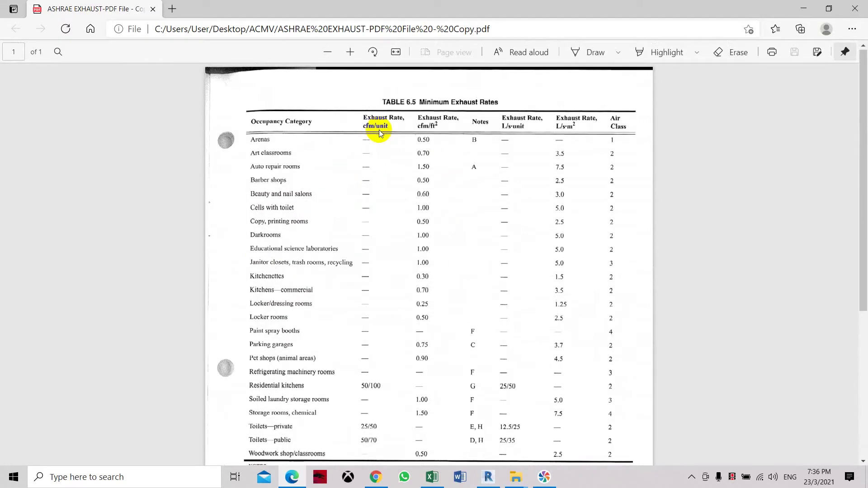
{"action": "scroll", "coordinate": [379, 129], "scroll_direction": "down", "scroll_amount": 4}
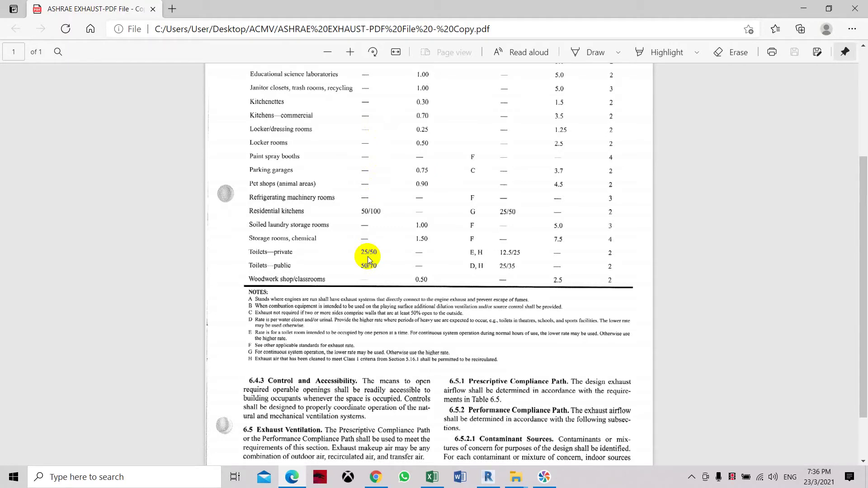
{"action": "scroll", "coordinate": [373, 265], "scroll_direction": "up", "scroll_amount": 3}
{"action": "scroll", "coordinate": [373, 266], "scroll_direction": "down", "scroll_amount": 1}
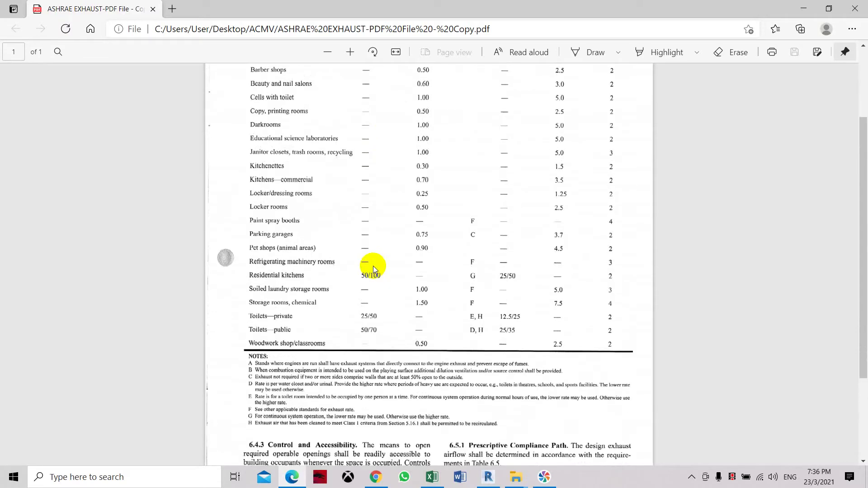
{"action": "scroll", "coordinate": [373, 266], "scroll_direction": "up", "scroll_amount": 3}
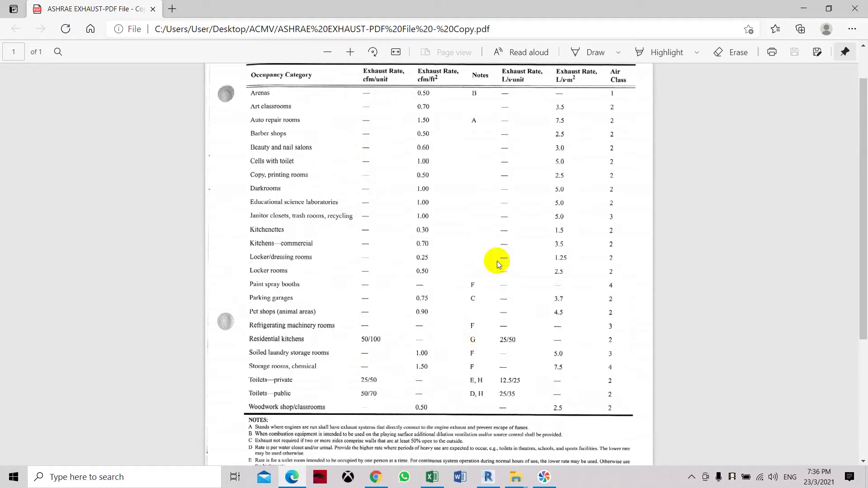
{"action": "left_click", "coordinate": [854, 9]}
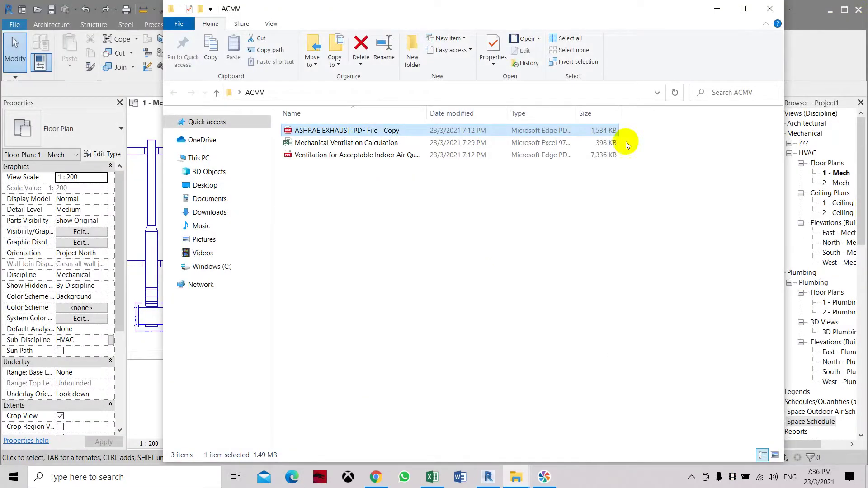
Open the Mechanical Ventilation Calculation workbook and review the area, height and volume cells for the male and female toilets.
{"action": "left_click", "coordinate": [381, 146]}
{"action": "double_click", "coordinate": [378, 142]}
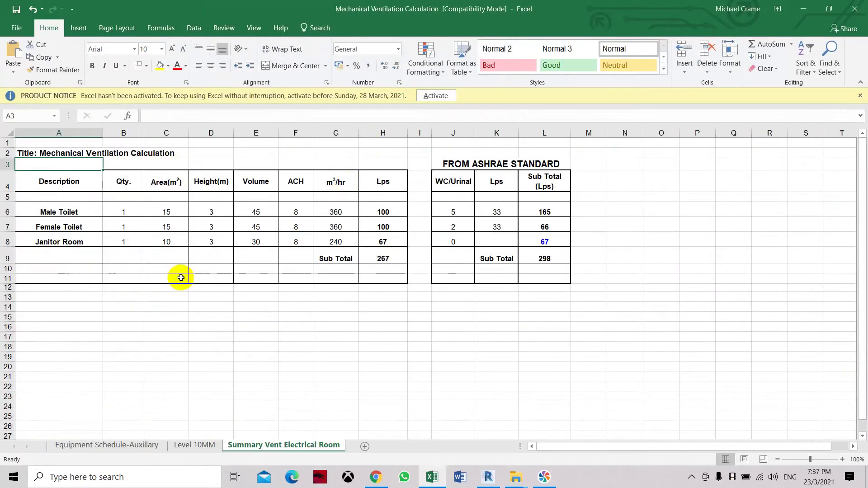
{"action": "left_click", "coordinate": [168, 213]}
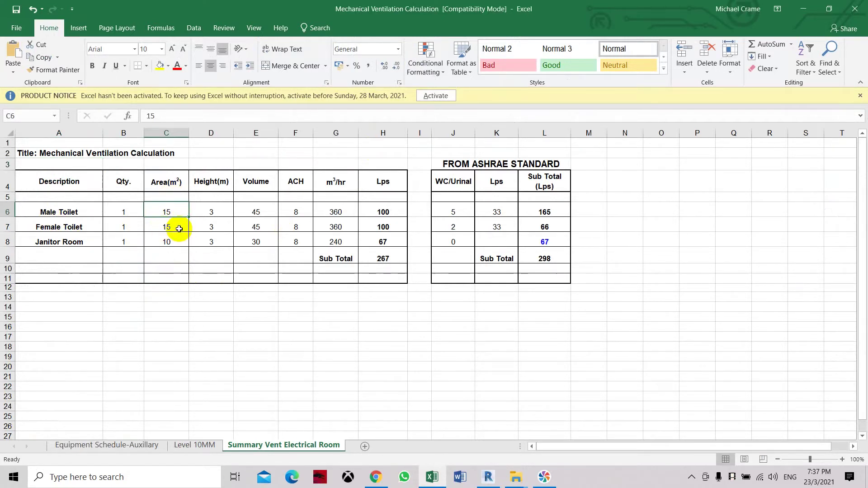
{"action": "left_click", "coordinate": [179, 229]}
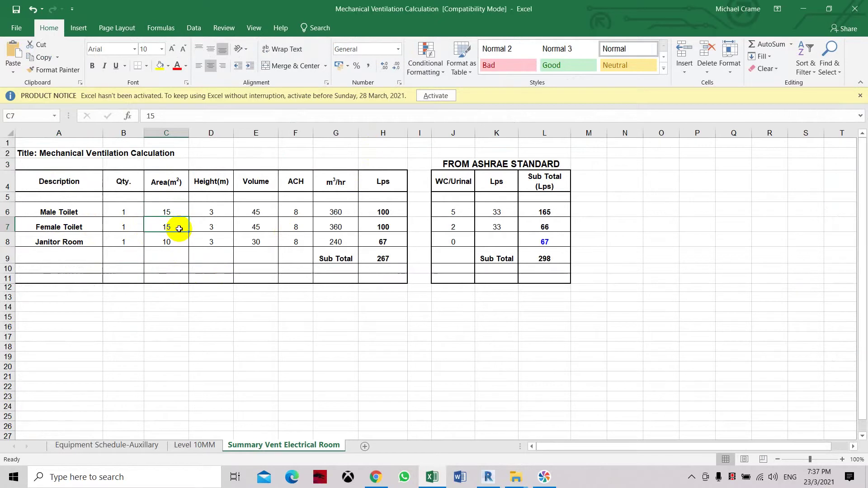
{"action": "left_click", "coordinate": [217, 212]}
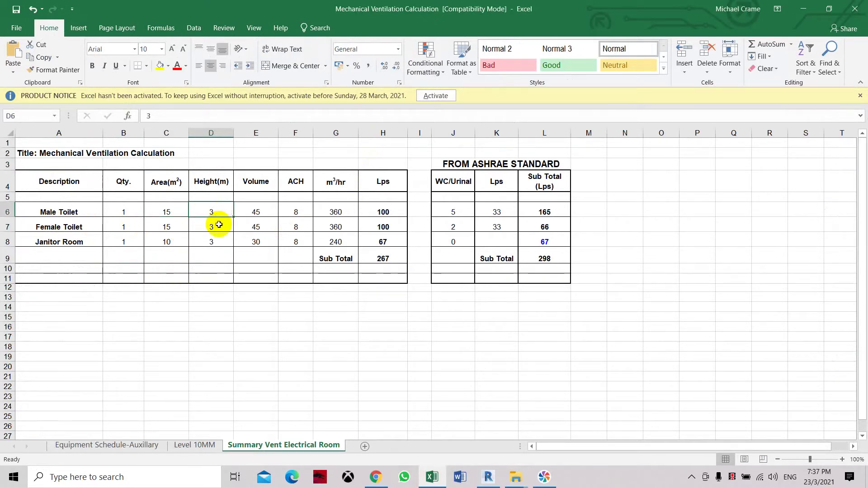
{"action": "left_click", "coordinate": [219, 225]}
{"action": "left_click", "coordinate": [244, 222]}
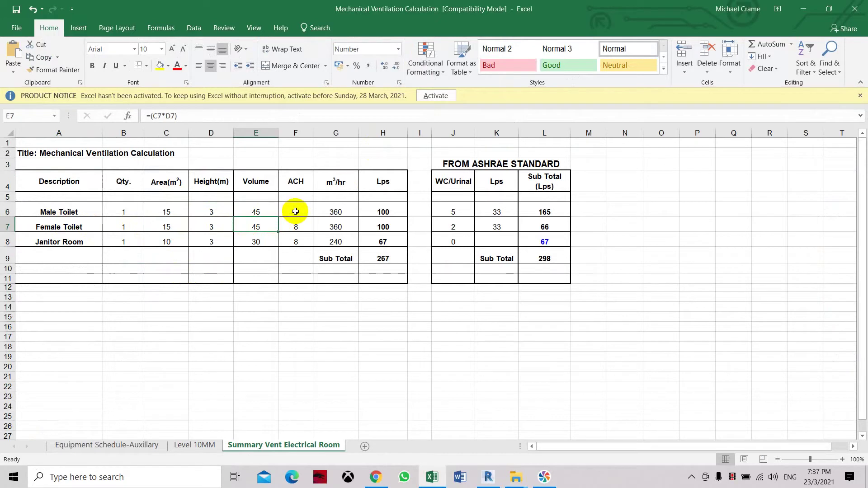
Enter the note "Air Change Per Hour" in cell F3 above the ACH heading.
{"action": "left_click", "coordinate": [305, 160]}
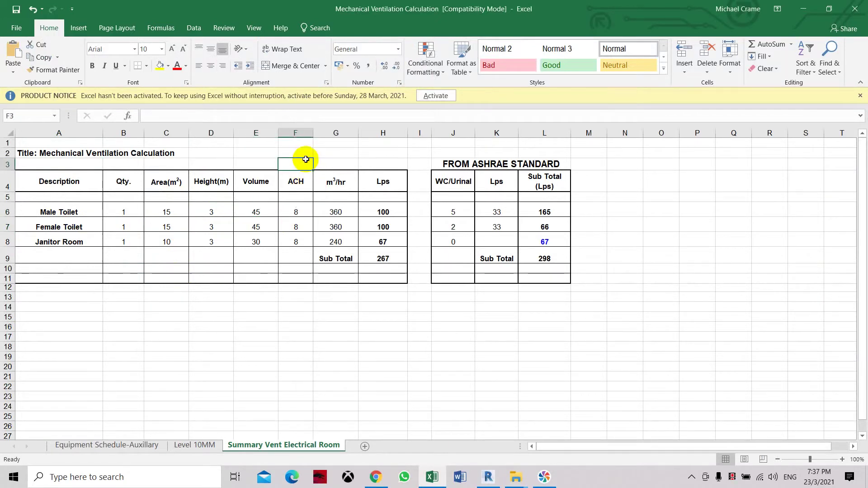
{"action": "type", "text": "Air "}
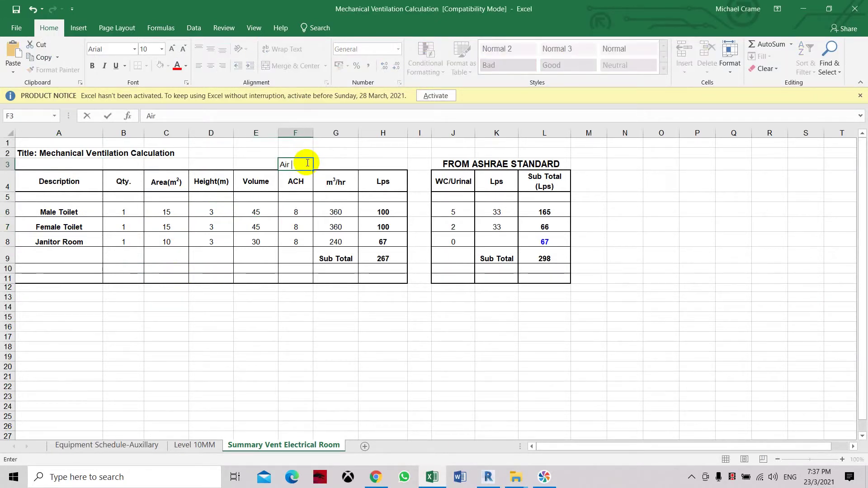
{"action": "type", "text": "Change P"}
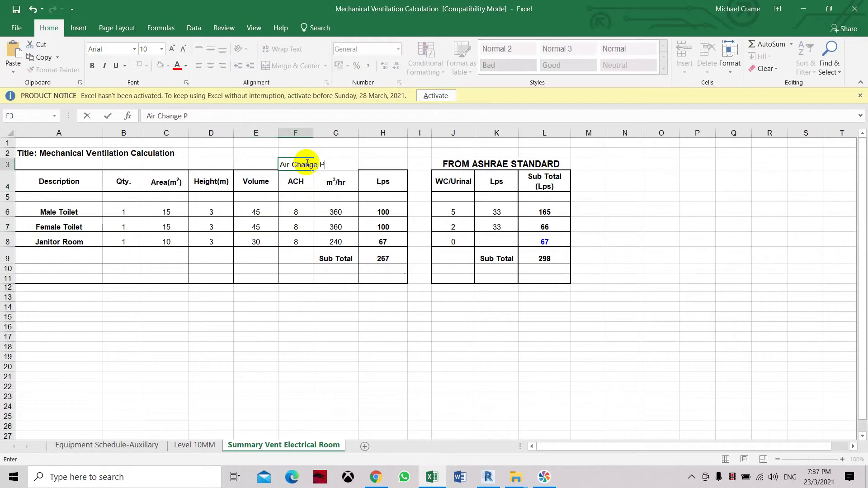
{"action": "type", "text": "er Hour"}
{"action": "left_click", "coordinate": [302, 207]}
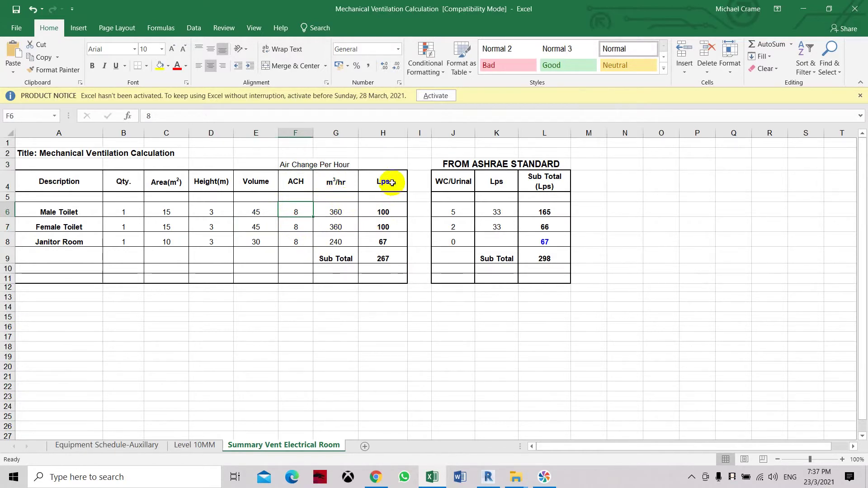
Review the ACH-based Lps airflows and compare them with the ASHRAE fixture counts, rates and subtotals for the male and female toilets.
{"action": "left_click", "coordinate": [396, 215]}
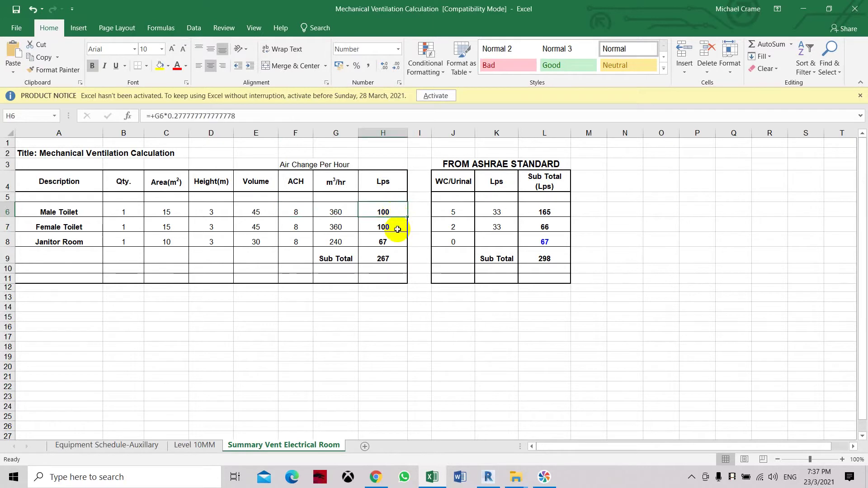
{"action": "left_click", "coordinate": [395, 230]}
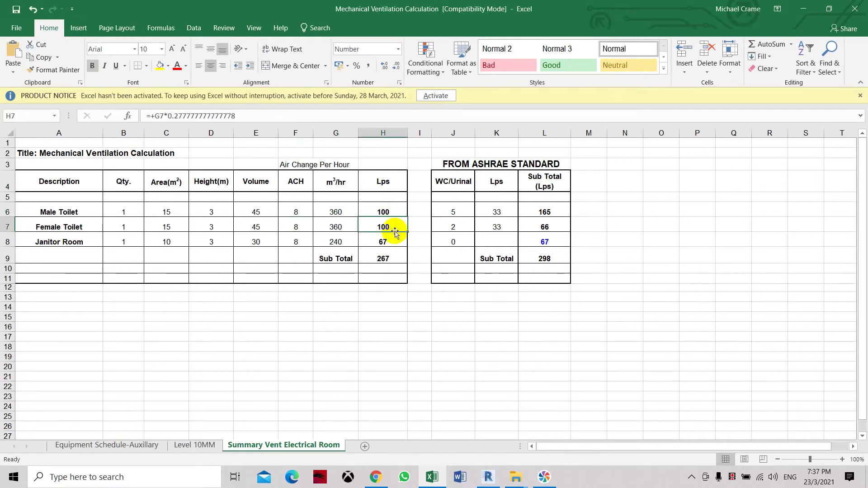
{"action": "left_click", "coordinate": [395, 259]}
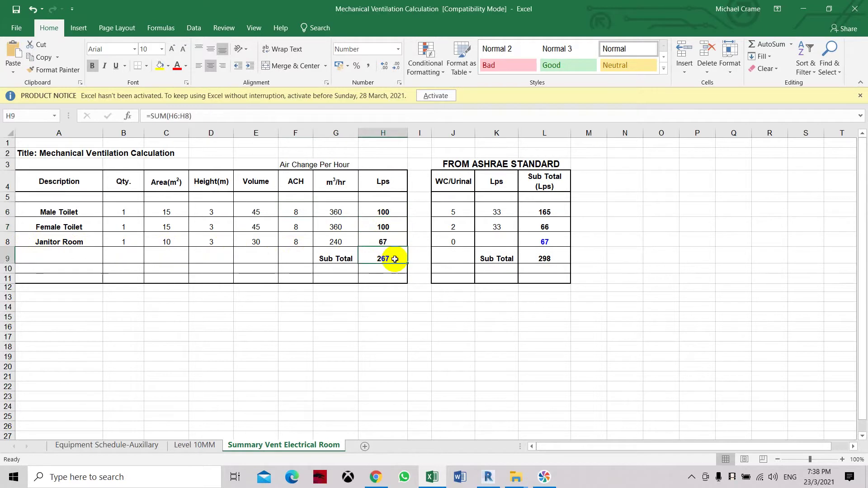
{"action": "left_click", "coordinate": [451, 211]}
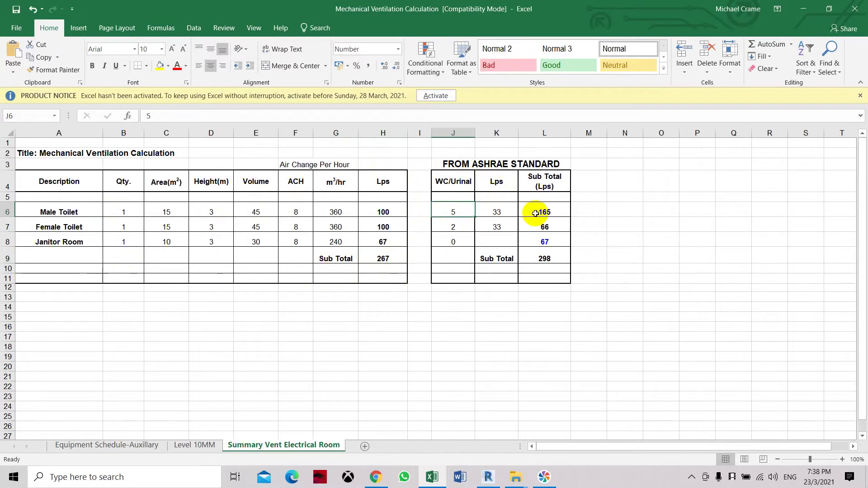
{"action": "left_click", "coordinate": [499, 212]}
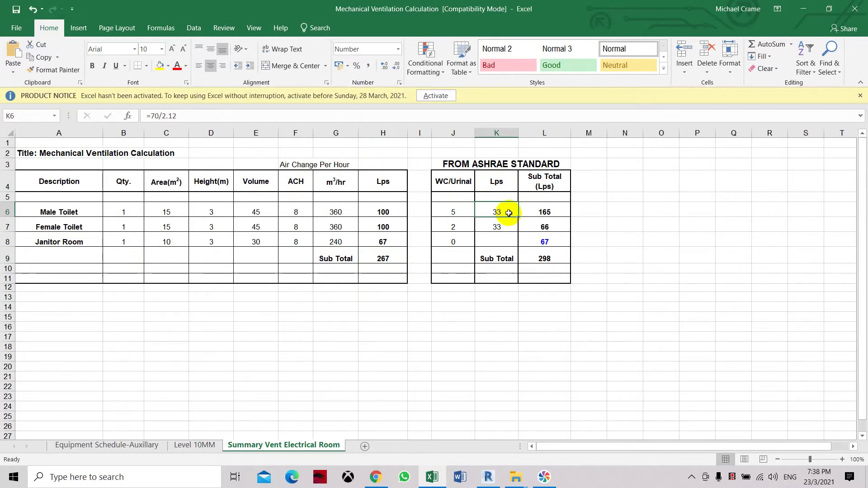
{"action": "left_click", "coordinate": [557, 212]}
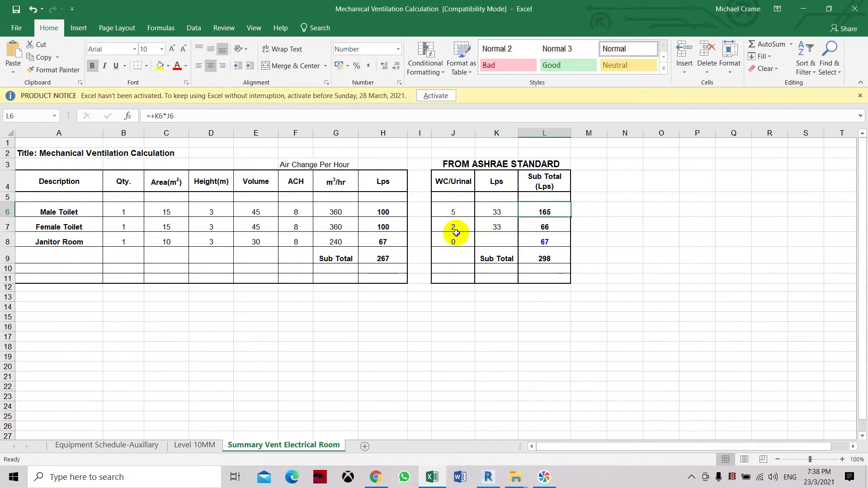
{"action": "left_click", "coordinate": [557, 229]}
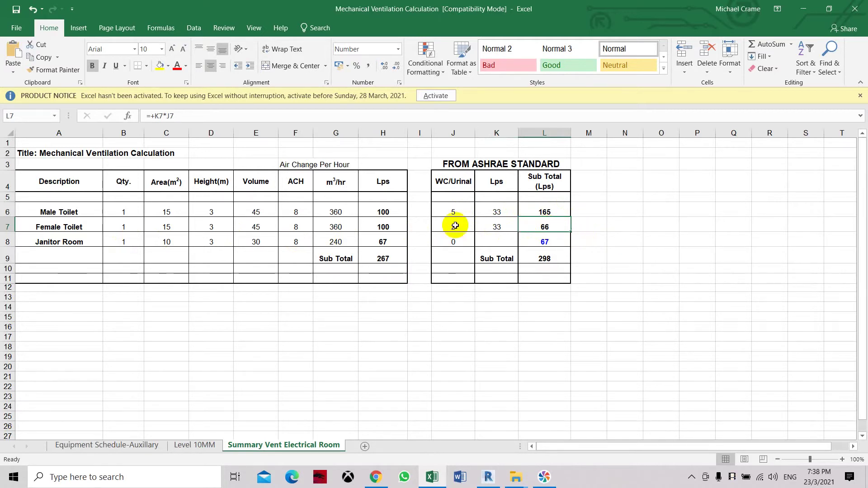
{"action": "left_click", "coordinate": [539, 212]}
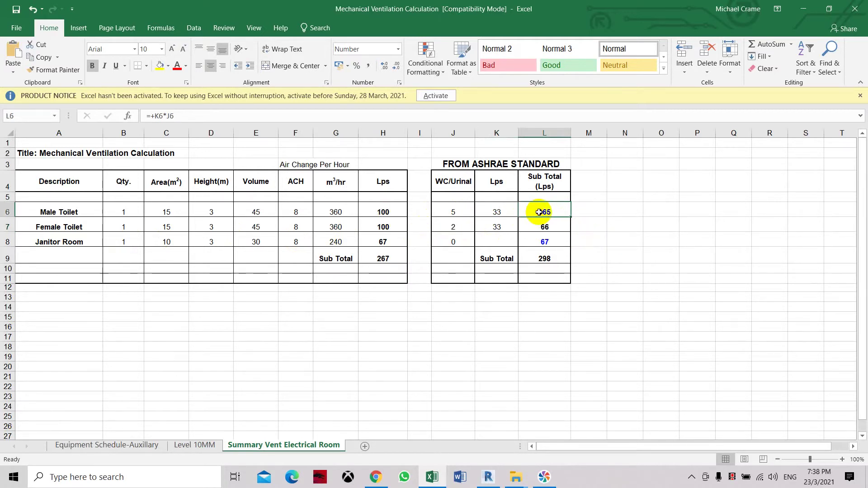
{"action": "left_click", "coordinate": [390, 212]}
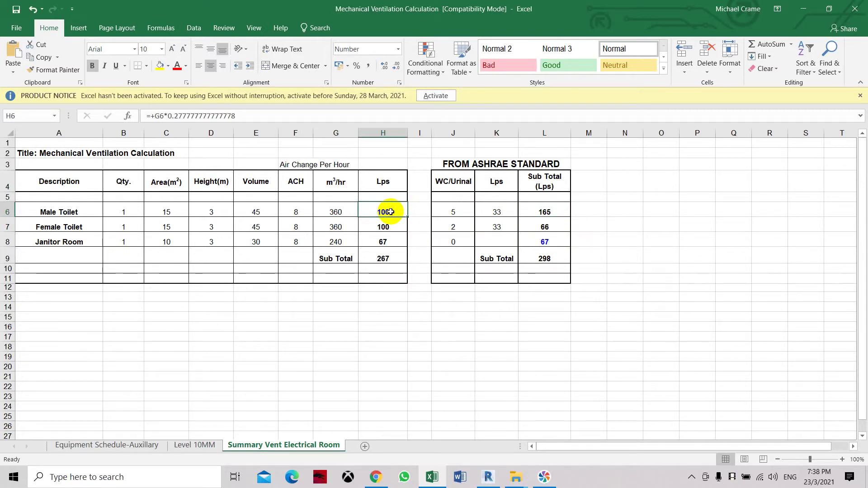
{"action": "left_click", "coordinate": [547, 224]}
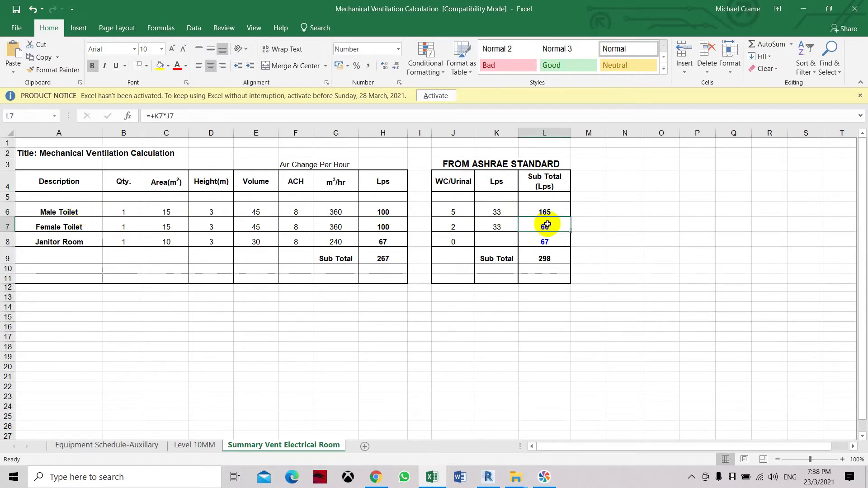
Try an ACH value of 10 for the Male Toilet, Female Toilet and Janitor Room.
{"action": "left_click", "coordinate": [294, 213]}
{"action": "type", "text": "10"}
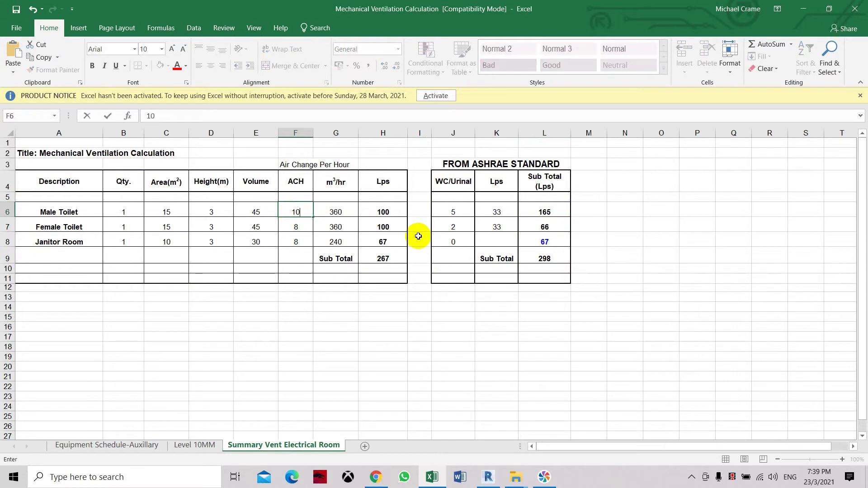
{"action": "key", "text": "Return"}
{"action": "type", "text": "10"}
{"action": "key", "text": "Return"}
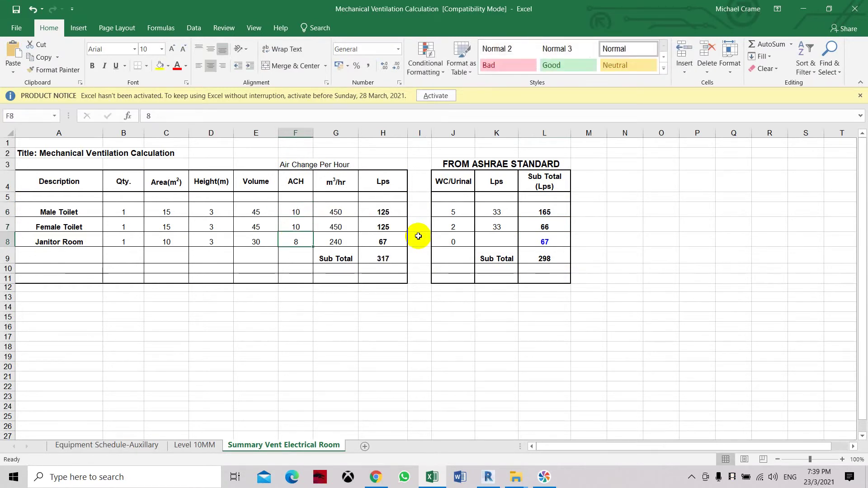
{"action": "type", "text": "1"}
{"action": "key", "text": "Return"}
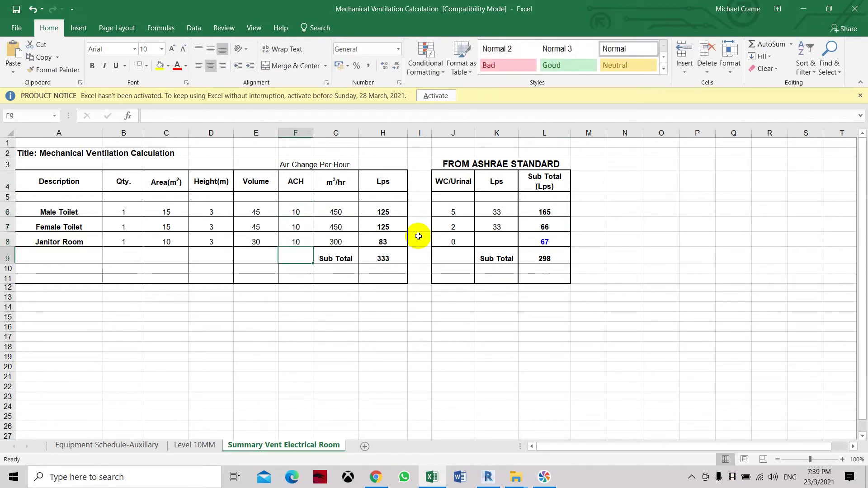
Examine the ASHRAE subtotal airflows for the Male Toilet, Female Toilet and Janitor Room.
{"action": "left_click", "coordinate": [467, 306]}
{"action": "left_click", "coordinate": [547, 257]}
{"action": "left_click_drag", "start_coordinate": [547, 258], "coordinate": [547, 217]}
{"action": "left_click", "coordinate": [547, 211]}
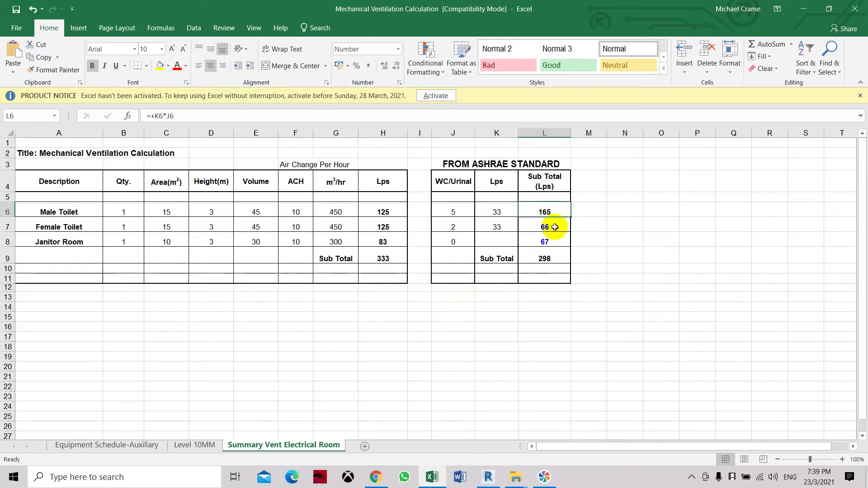
{"action": "left_click", "coordinate": [555, 227]}
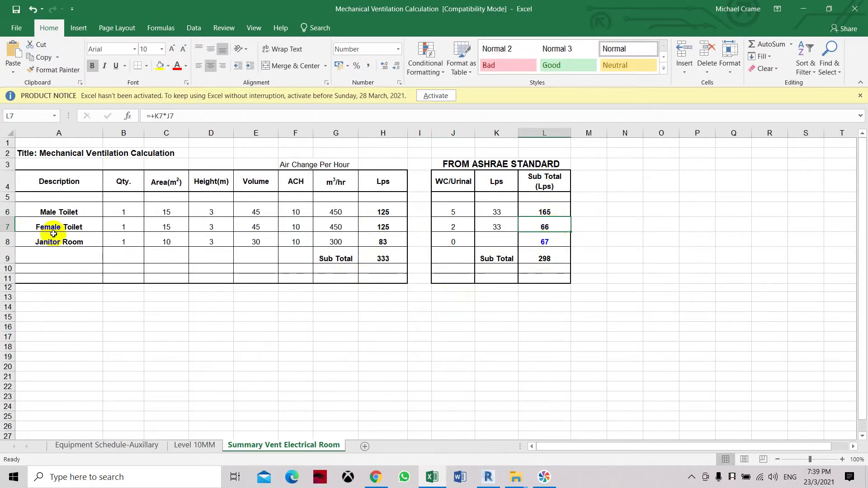
{"action": "left_click", "coordinate": [547, 245]}
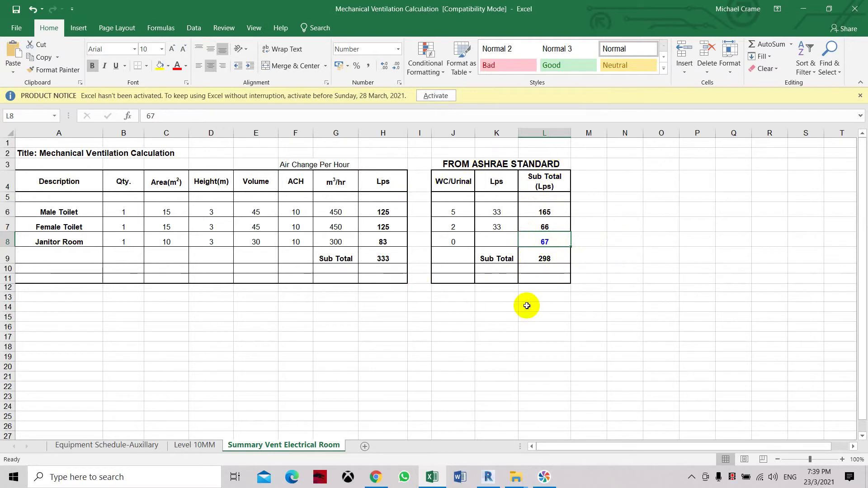
Close the calculation workbook without saving and switch back to the toilets on the Revit 1 - Mech floor plan.
{"action": "left_click", "coordinate": [854, 9]}
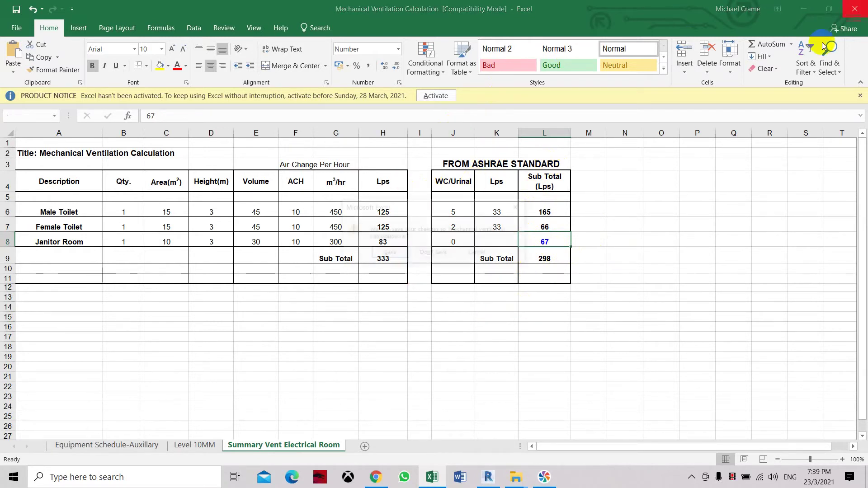
{"action": "left_click", "coordinate": [420, 256]}
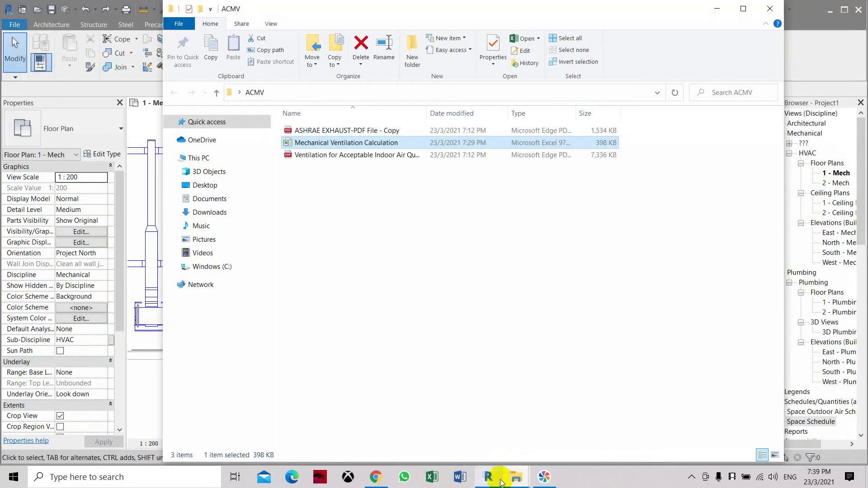
{"action": "left_click", "coordinate": [500, 476]}
{"action": "scroll", "coordinate": [412, 277], "scroll_direction": "down", "scroll_amount": 2}
{"action": "scroll", "coordinate": [382, 306], "scroll_direction": "up", "scroll_amount": 4}
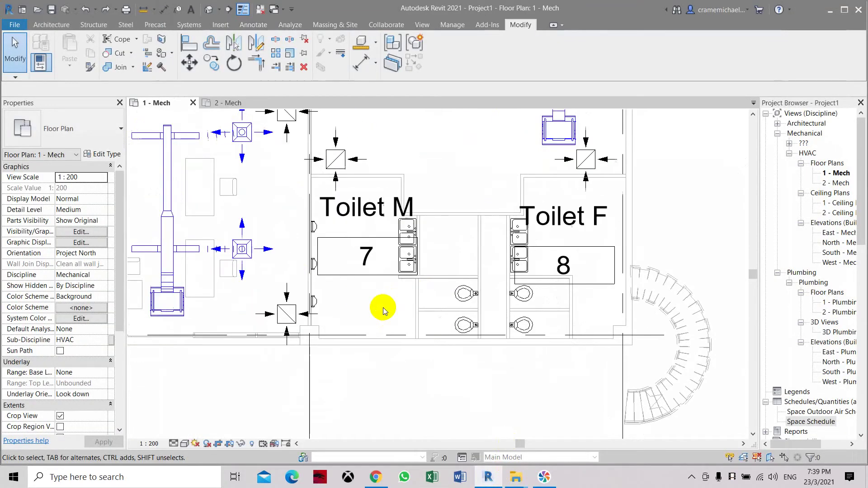
Delete the Toilet M and Toilet F spaces together with their tags from the floor plan.
{"action": "left_click", "coordinate": [343, 196]}
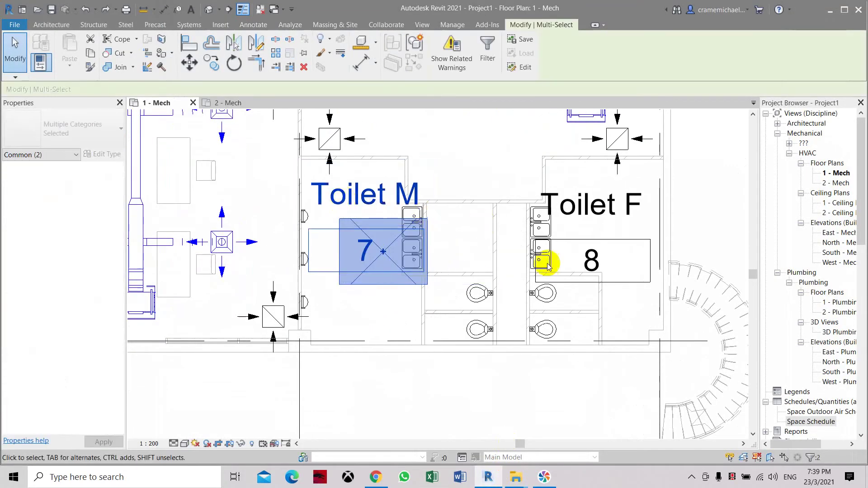
{"action": "key", "text": "Delete"}
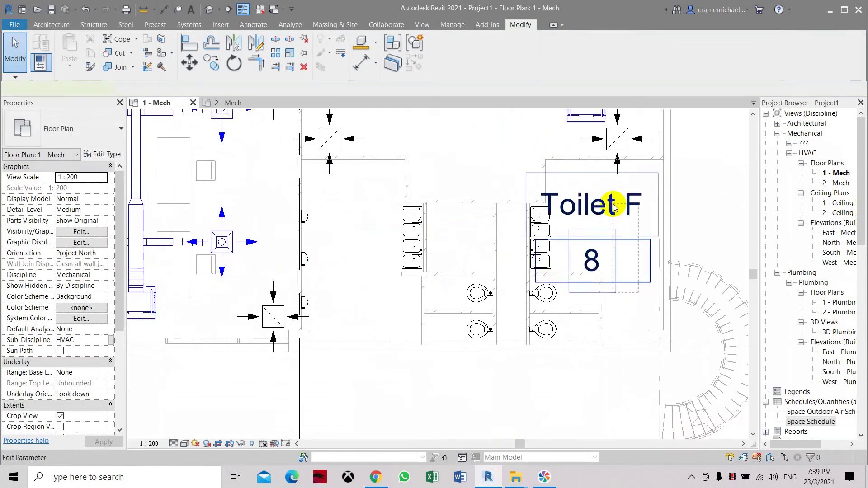
{"action": "left_click", "coordinate": [611, 208]}
{"action": "key", "text": "Delete"}
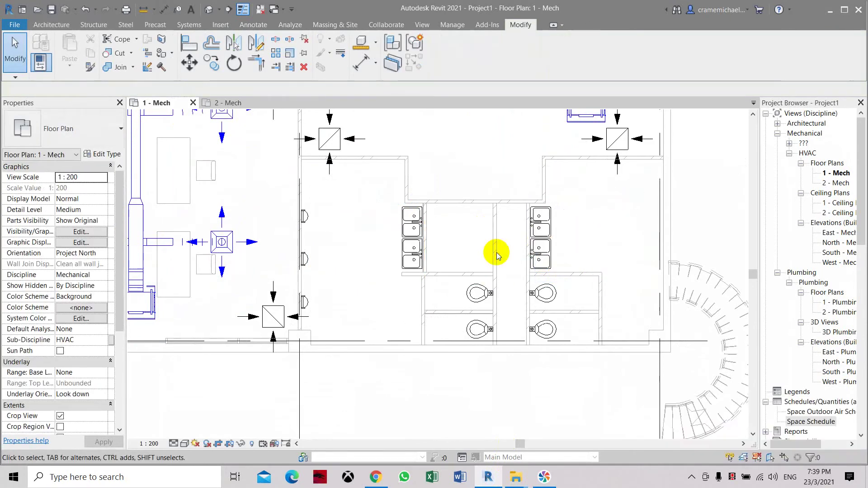
{"action": "left_click", "coordinate": [470, 243]}
{"action": "key", "text": "Delete"}
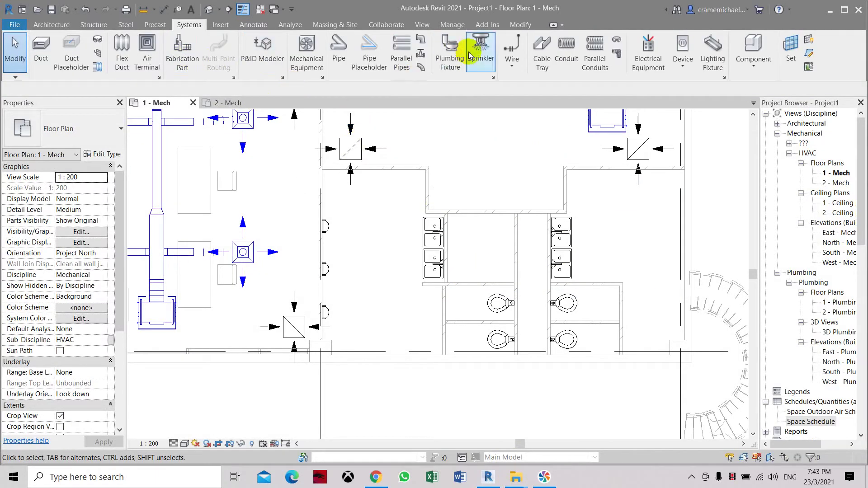
Load the M_Exhaust Grille family from the Air Terminals folder into the project.
{"action": "left_click", "coordinate": [220, 24]}
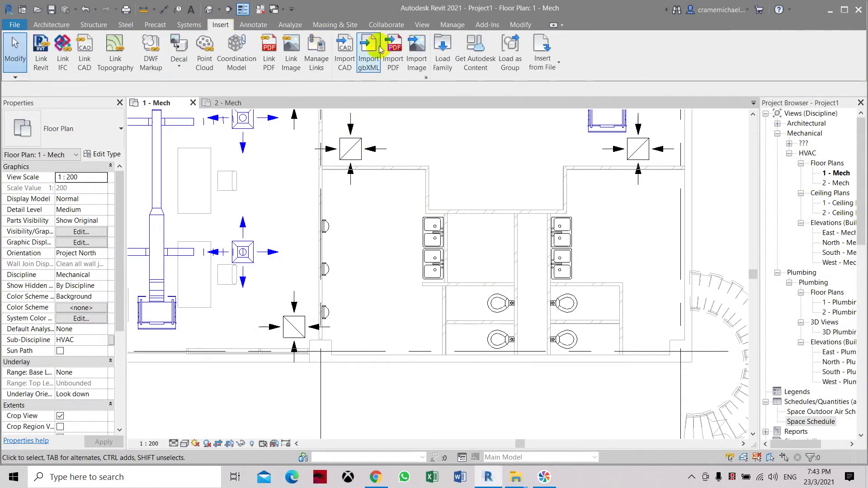
{"action": "left_click", "coordinate": [443, 58]}
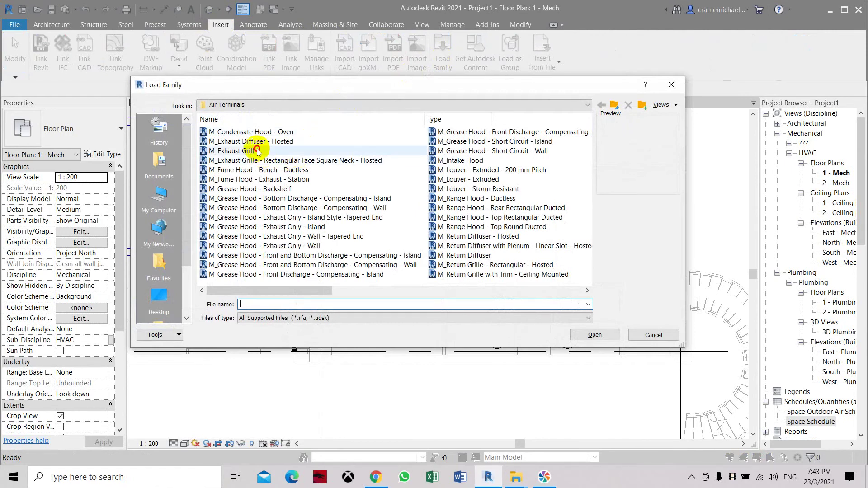
{"action": "left_click", "coordinate": [253, 150]}
{"action": "left_click", "coordinate": [608, 335]}
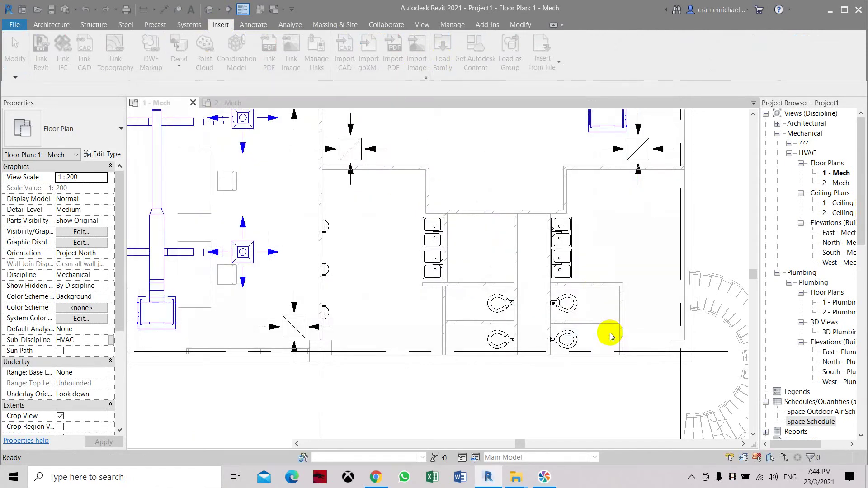
Start an air terminal and duplicate the Exhaust Grille 900x400 type as Exhaust Grille 200x200.
{"action": "left_click", "coordinate": [189, 24]}
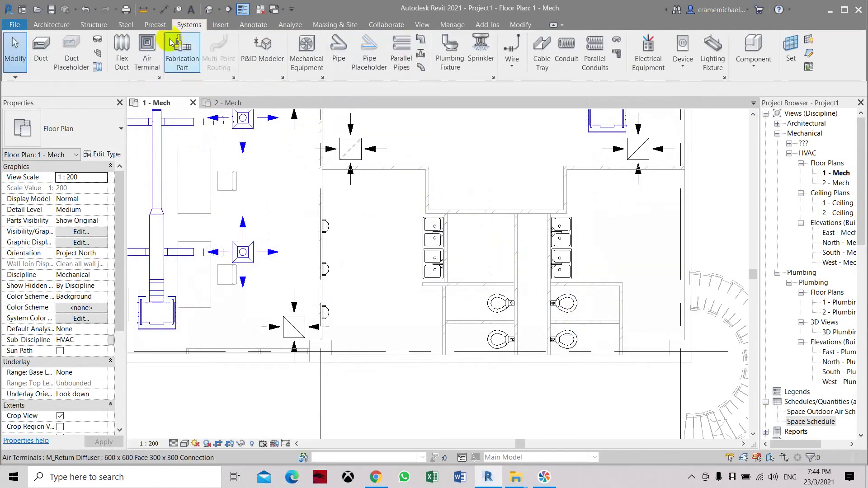
{"action": "left_click", "coordinate": [147, 51]}
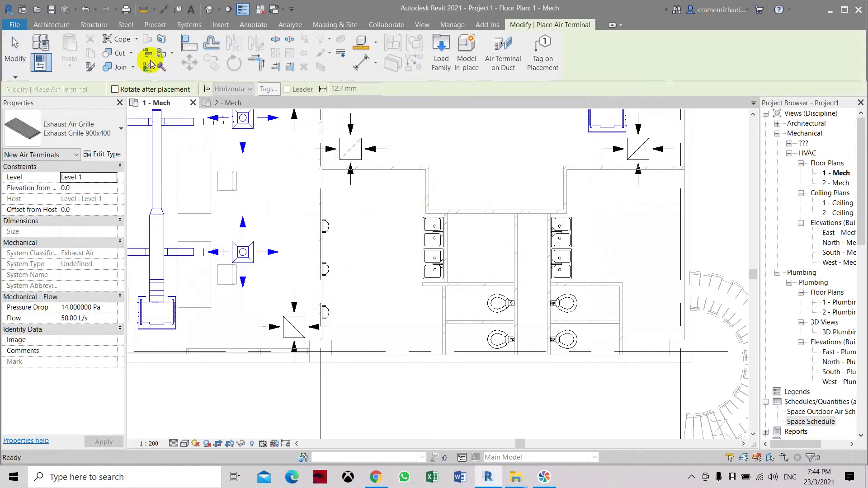
{"action": "left_click", "coordinate": [102, 155]}
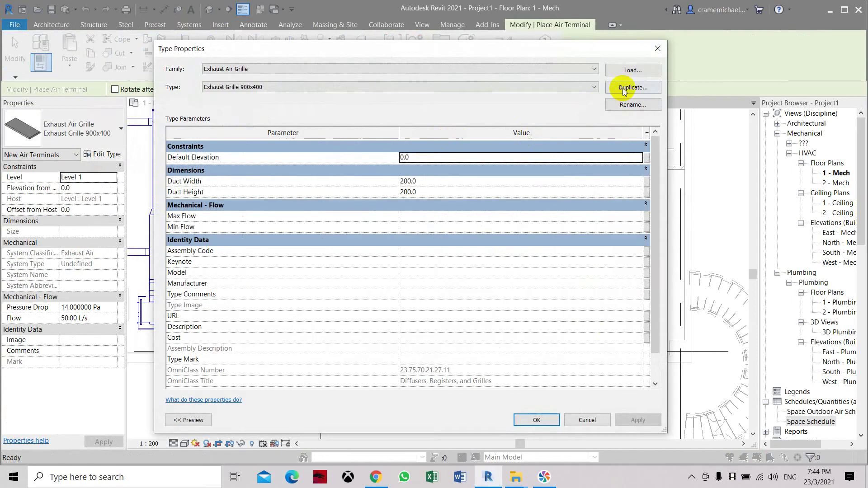
{"action": "left_click", "coordinate": [623, 88]}
{"action": "left_click_drag", "start_coordinate": [353, 156], "coordinate": [330, 155]}
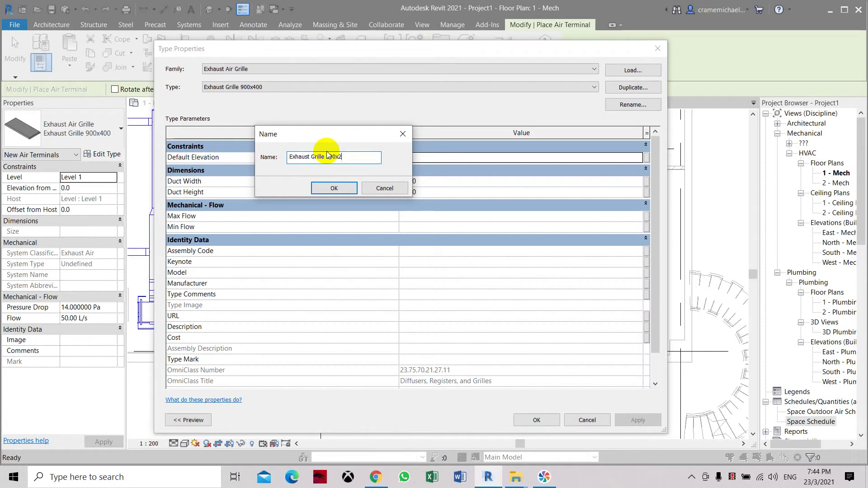
{"action": "left_click", "coordinate": [334, 188]}
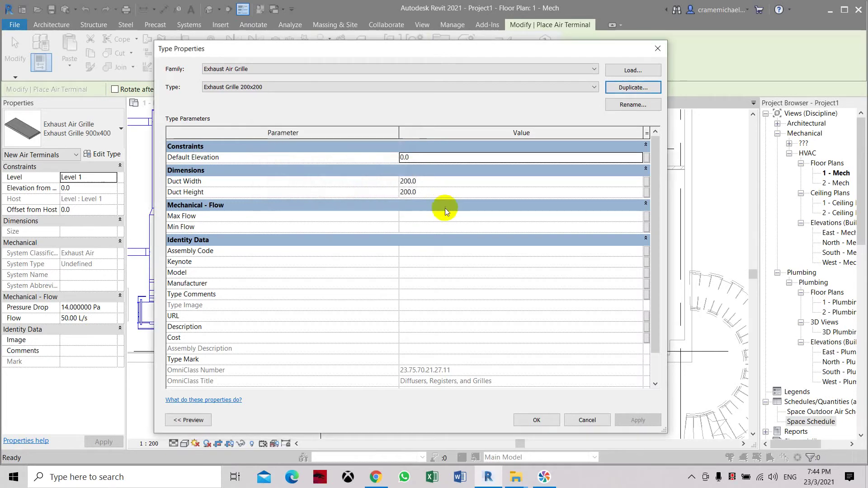
{"action": "left_click", "coordinate": [537, 420]}
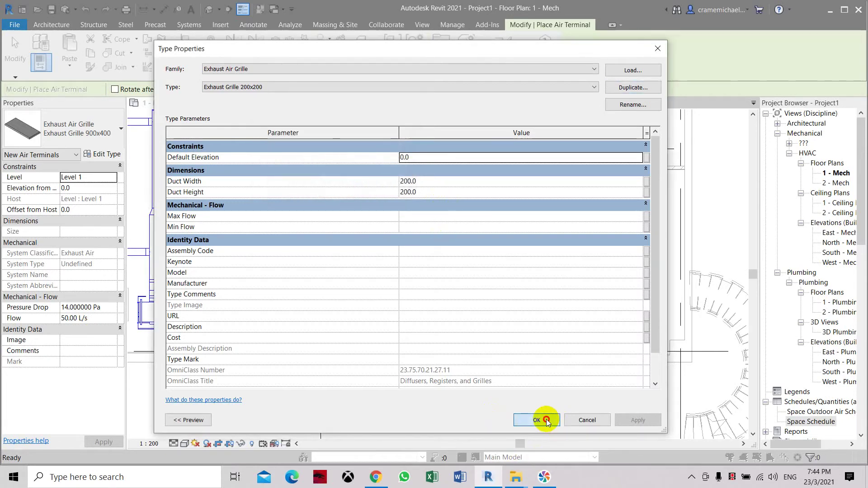
Place an Exhaust Grille 200x200 over the upper water closet in the male toilet.
{"action": "scroll", "coordinate": [499, 296], "scroll_direction": "up", "scroll_amount": 5}
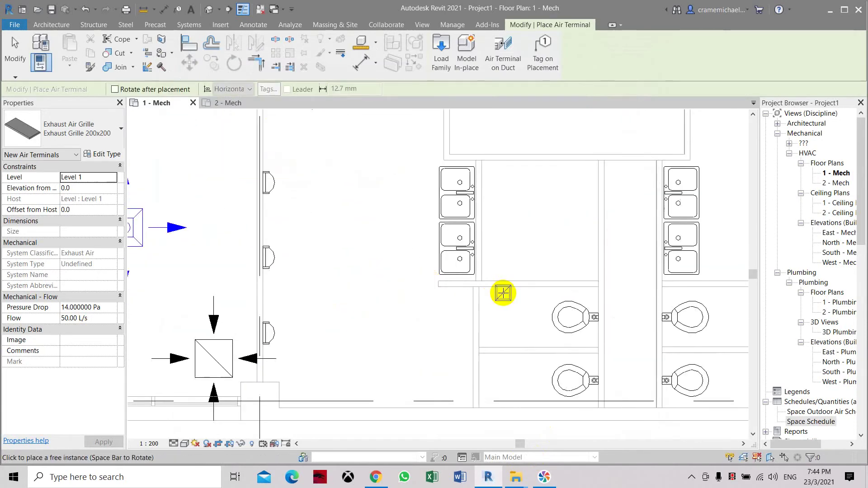
{"action": "scroll", "coordinate": [445, 233], "scroll_direction": "up", "scroll_amount": 3}
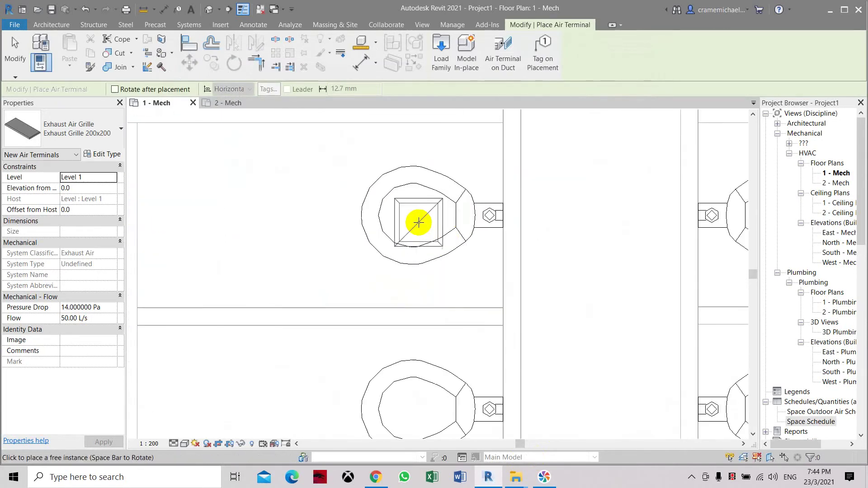
{"action": "scroll", "coordinate": [409, 217], "scroll_direction": "down", "scroll_amount": 1}
{"action": "left_click", "coordinate": [410, 216]}
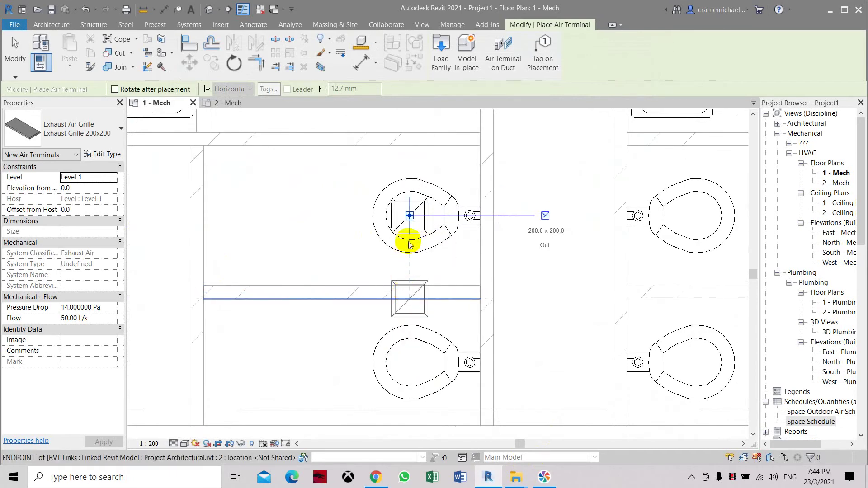
Restart the air terminal placement with Exhaust Grille 200x200 and set its elevation from level to 3000 mm.
{"action": "key", "text": "Escape"}
{"action": "key", "text": "Escape"}
{"action": "scroll", "coordinate": [410, 234], "scroll_direction": "down", "scroll_amount": 3}
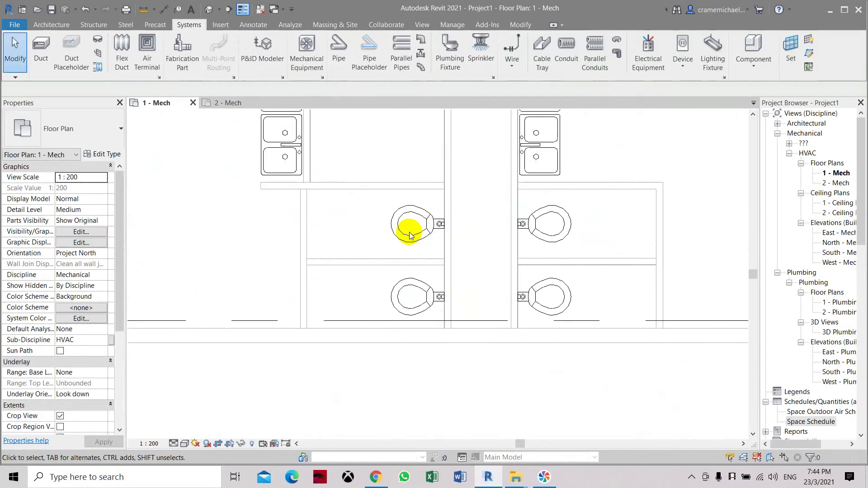
{"action": "scroll", "coordinate": [418, 226], "scroll_direction": "up", "scroll_amount": 3}
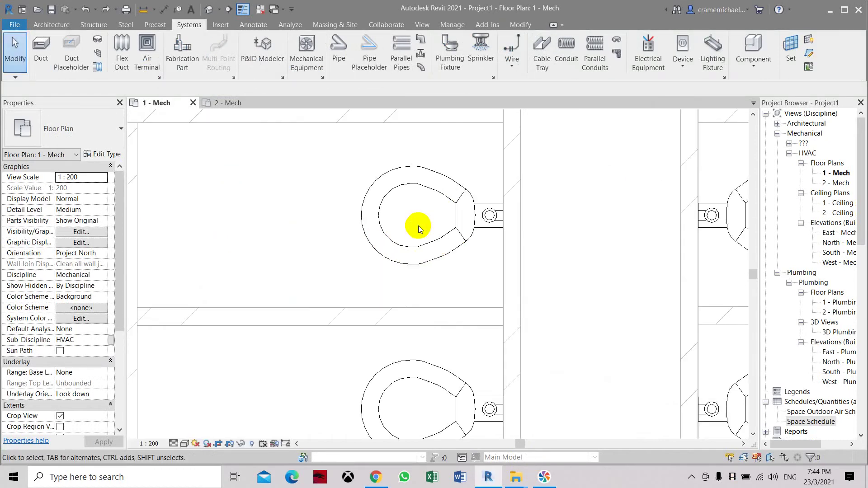
{"action": "scroll", "coordinate": [357, 190], "scroll_direction": "down", "scroll_amount": 1}
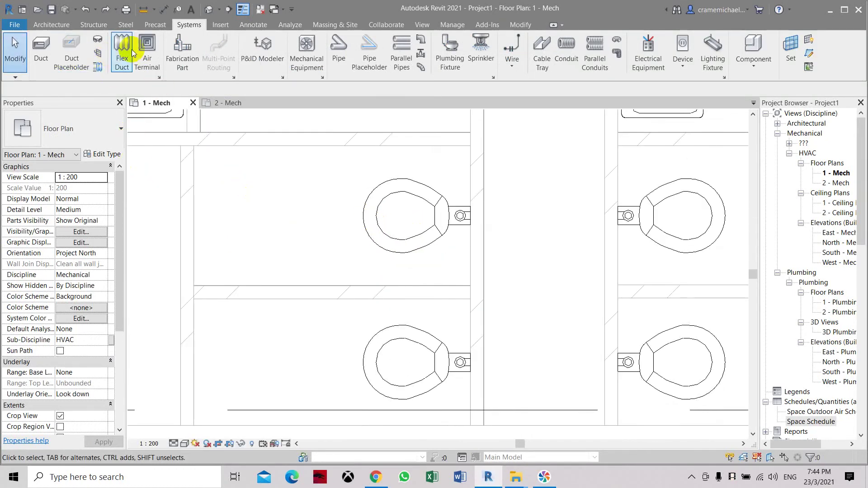
{"action": "left_click", "coordinate": [147, 45]}
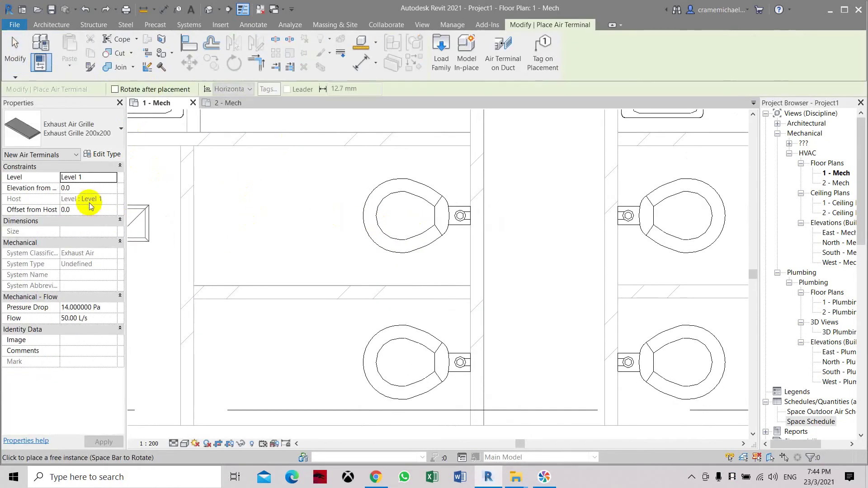
{"action": "left_click", "coordinate": [89, 188]}
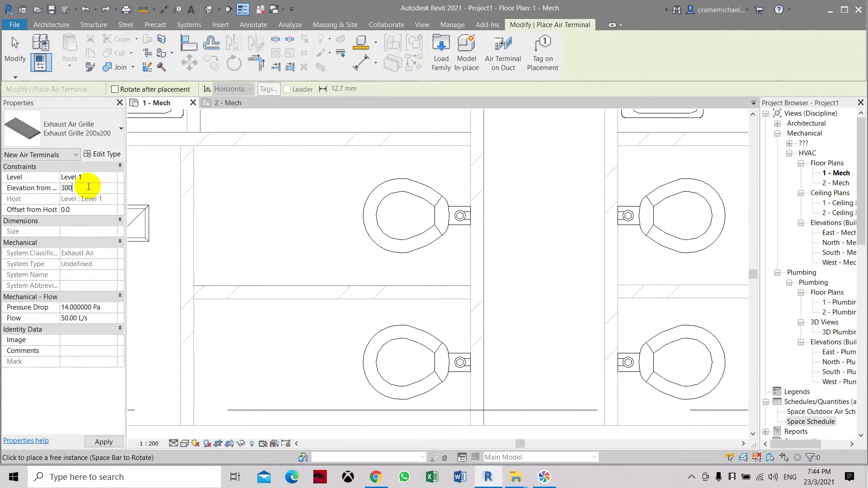
{"action": "type", "text": "3000"}
{"action": "key", "text": "Return"}
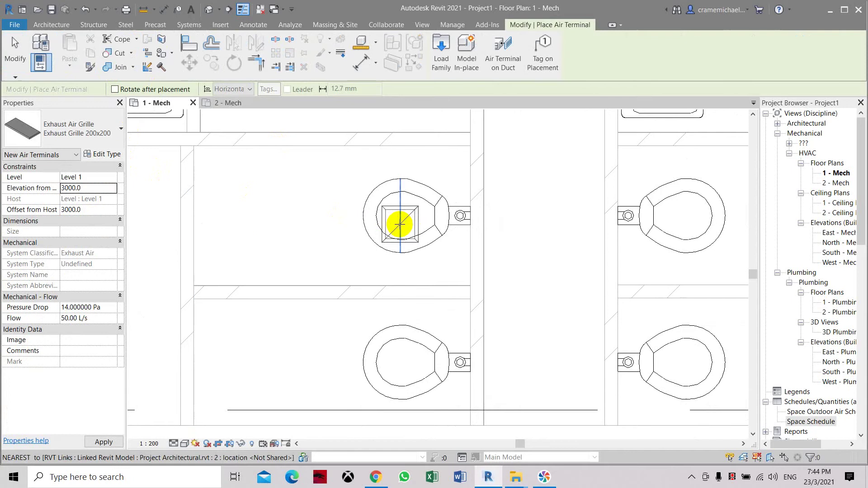
{"action": "left_click", "coordinate": [97, 317]}
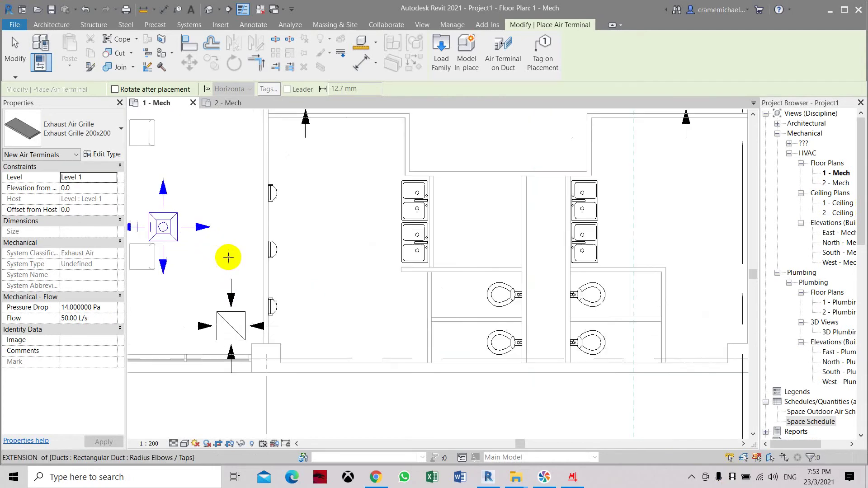
Give the new Exhaust Grille 200x200 an elevation of 3000 mm and a flow of 40 L/s.
{"action": "left_click", "coordinate": [86, 188]}
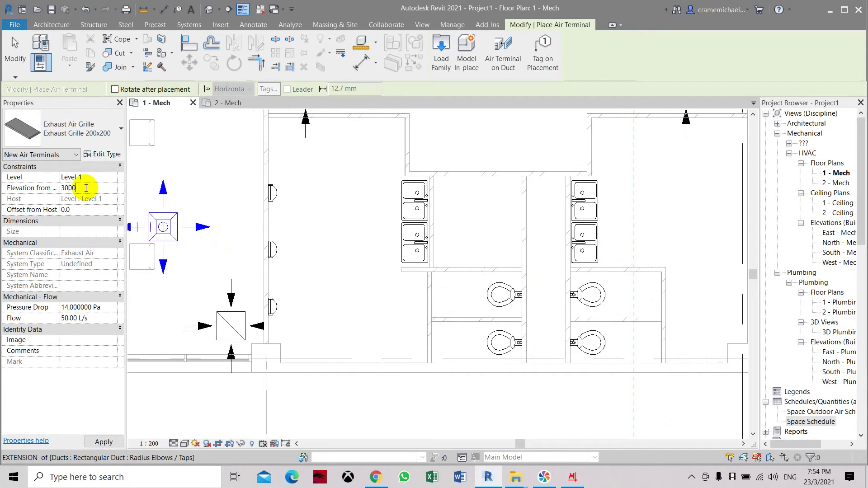
{"action": "left_click", "coordinate": [98, 316]}
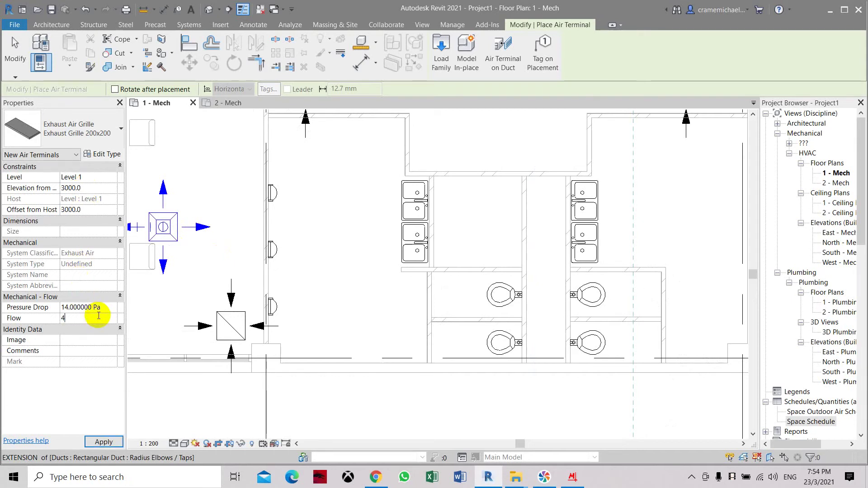
{"action": "type", "text": "40"}
{"action": "left_click", "coordinate": [104, 441]}
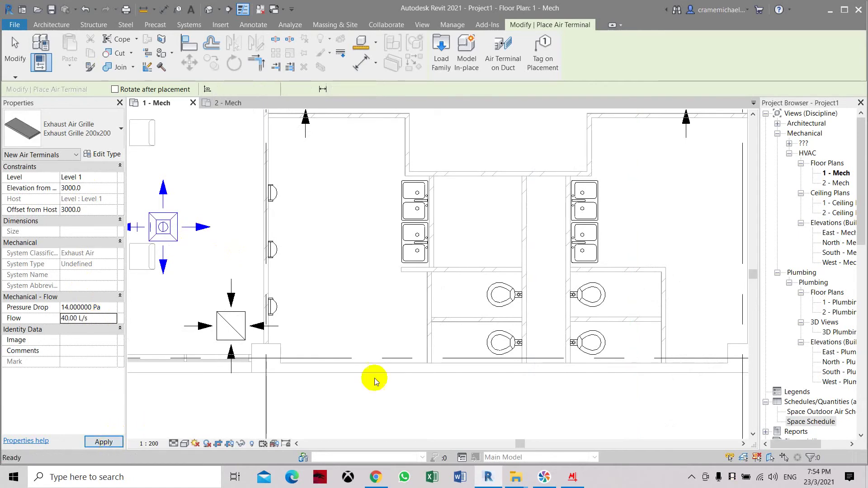
Place an Exhaust Grille 200x200 over each of the two water closets in the male toilet.
{"action": "scroll", "coordinate": [497, 294], "scroll_direction": "up", "scroll_amount": 1}
{"action": "scroll", "coordinate": [499, 295], "scroll_direction": "up", "scroll_amount": 1}
{"action": "left_click", "coordinate": [499, 295]}
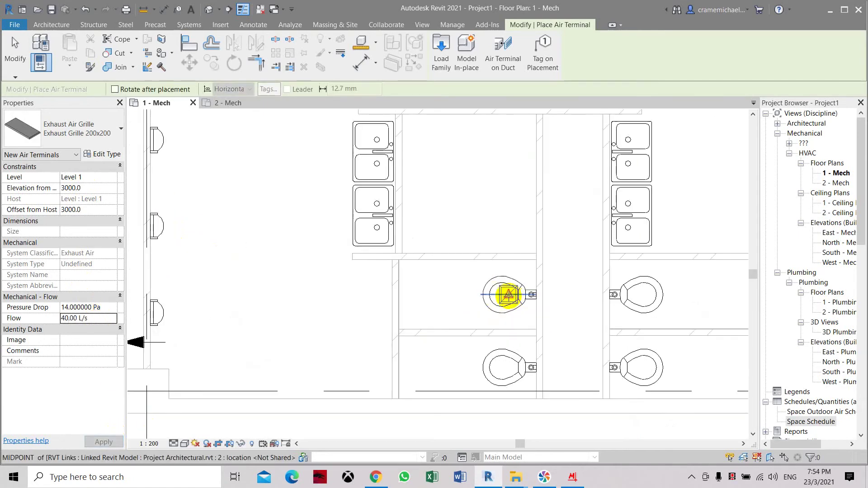
{"action": "left_click", "coordinate": [501, 361]}
Place two more 200x200 exhaust grilles along the urinal wall of the male toilet, one in each gap between the urinals.
{"action": "scroll", "coordinate": [506, 359], "scroll_direction": "down", "scroll_amount": 2}
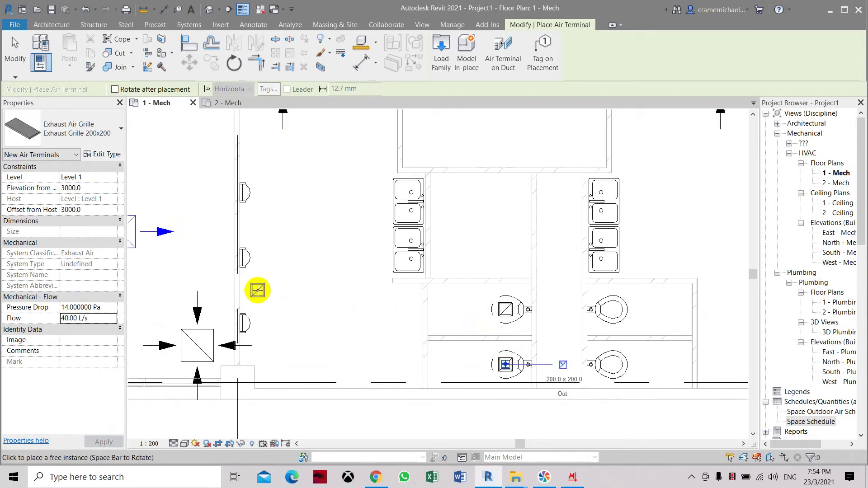
{"action": "left_click", "coordinate": [257, 290]}
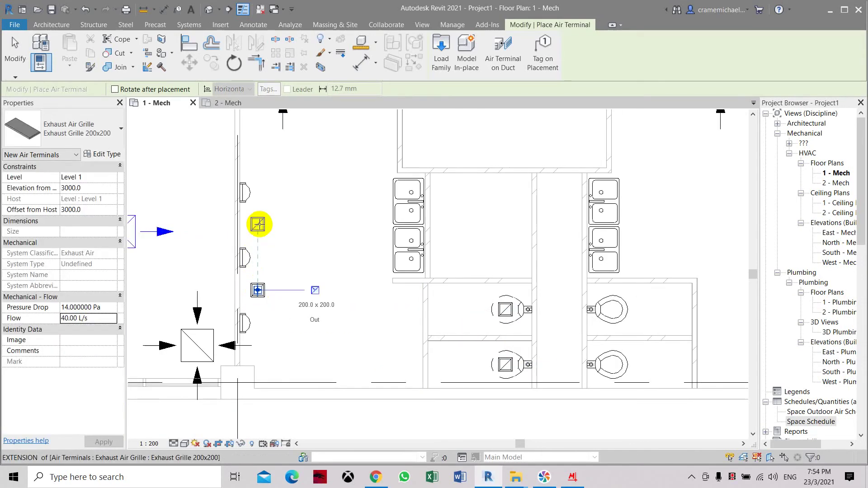
{"action": "left_click", "coordinate": [257, 224]}
Place an Exhaust Grille 200x200 over each of the two water closets in the female toilet.
{"action": "middle_click_drag", "start_coordinate": [562, 326], "coordinate": [416, 298]}
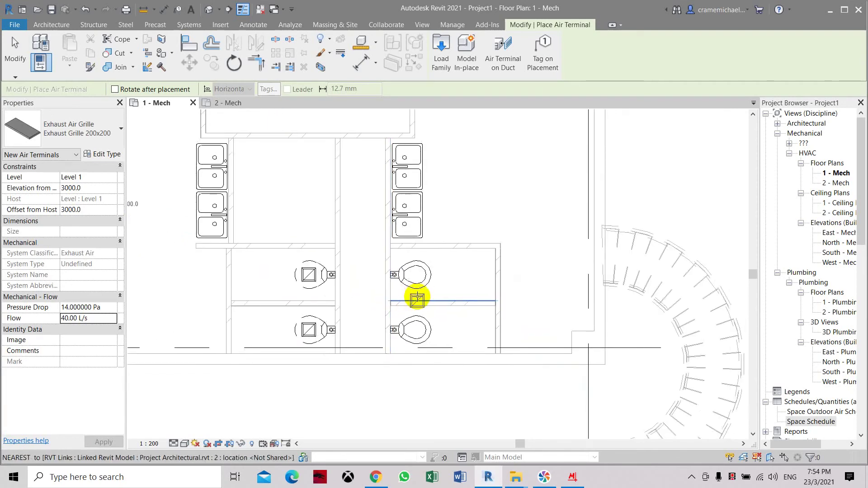
{"action": "scroll", "coordinate": [416, 298], "scroll_direction": "up", "scroll_amount": 3}
{"action": "left_click", "coordinate": [416, 247]}
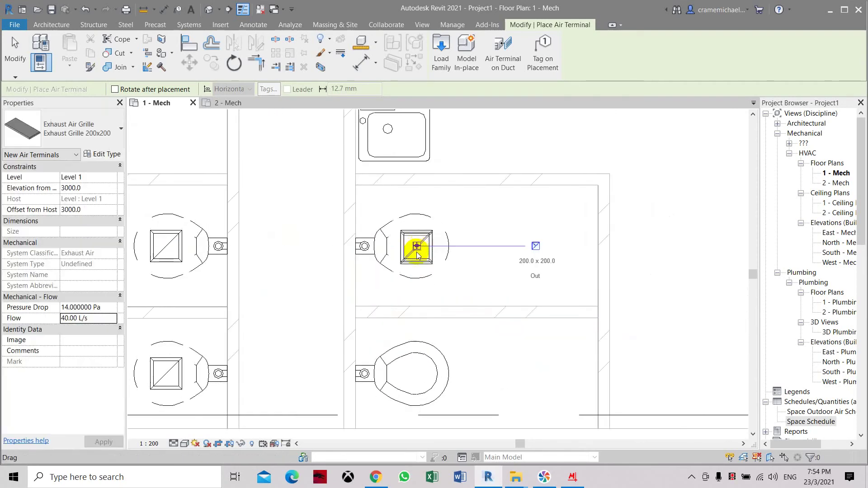
{"action": "left_click", "coordinate": [414, 375]}
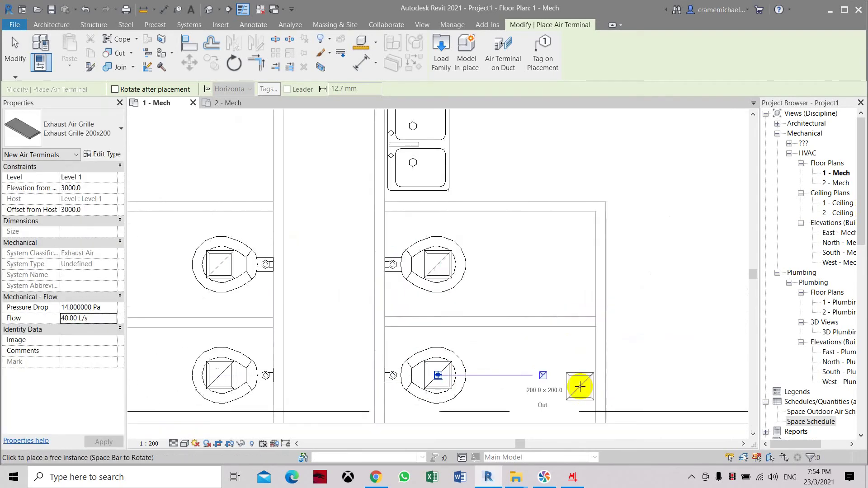
Place an Exhaust Grille 200x200 in the upper corner of the small room behind the male washbasins and set its flow to 65 L/s.
{"action": "scroll", "coordinate": [378, 277], "scroll_direction": "down", "scroll_amount": 3}
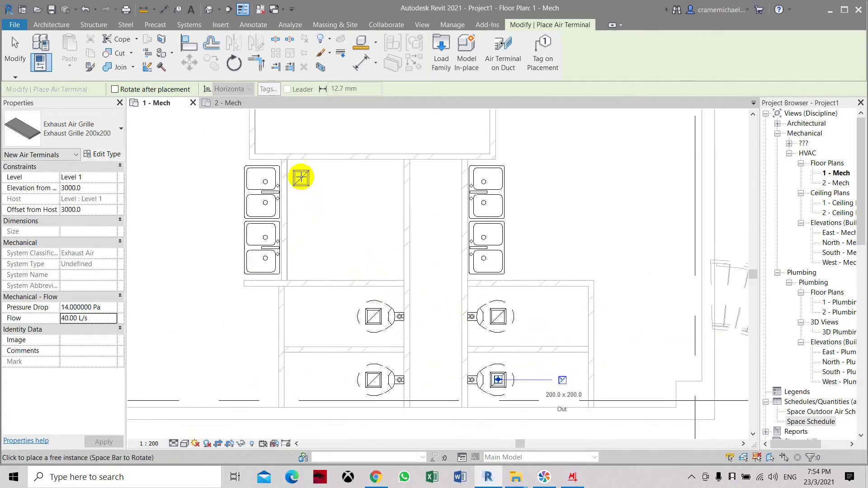
{"action": "left_click", "coordinate": [303, 177]}
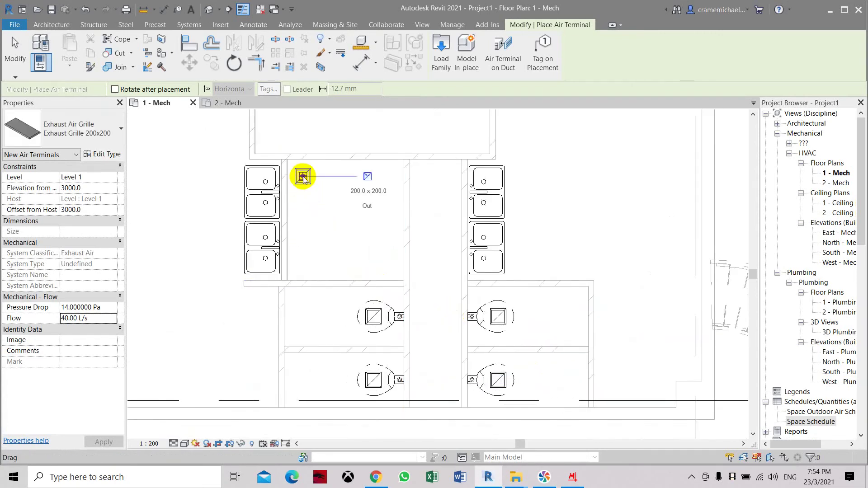
{"action": "key", "text": "Escape"}
{"action": "key", "text": "Escape"}
{"action": "left_click", "coordinate": [308, 180]}
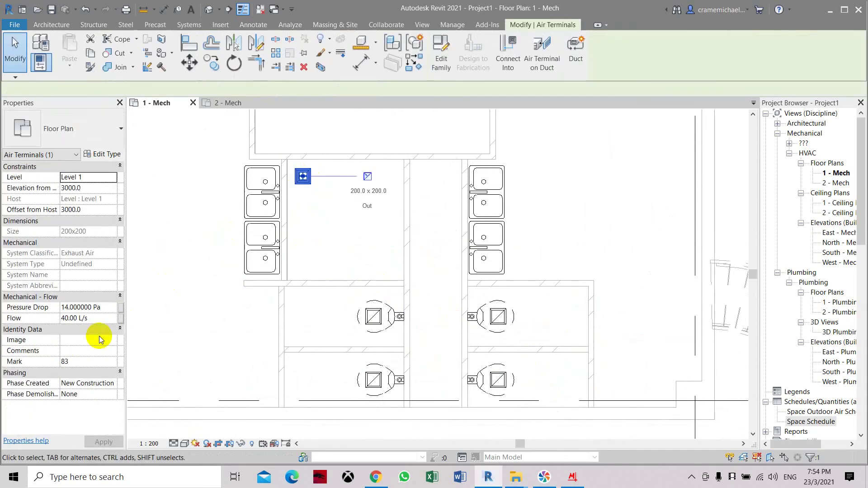
{"action": "left_click", "coordinate": [95, 317]}
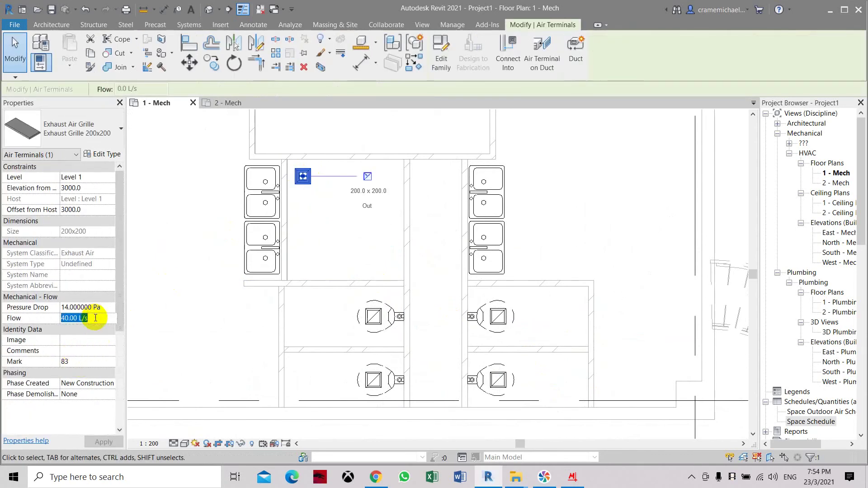
{"action": "type", "text": "65"}
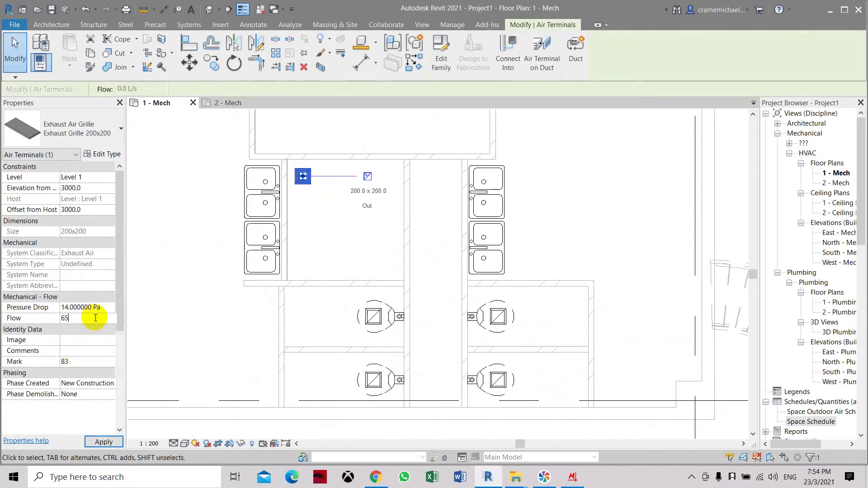
{"action": "left_click", "coordinate": [454, 316]}
Load the Mixed Flow Inline Fan family from the FAN folder into the project.
{"action": "scroll", "coordinate": [408, 291], "scroll_direction": "down", "scroll_amount": 2}
{"action": "middle_click_drag", "start_coordinate": [408, 291], "coordinate": [271, 330]}
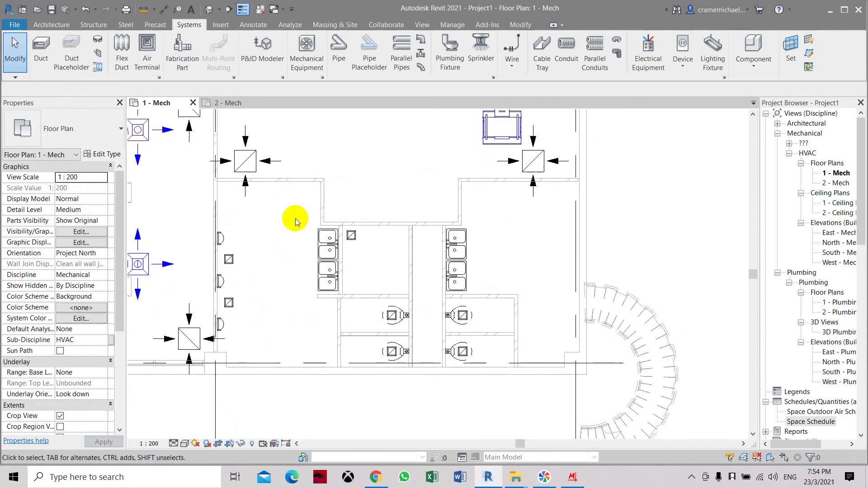
{"action": "scroll", "coordinate": [218, 294], "scroll_direction": "up", "scroll_amount": 2}
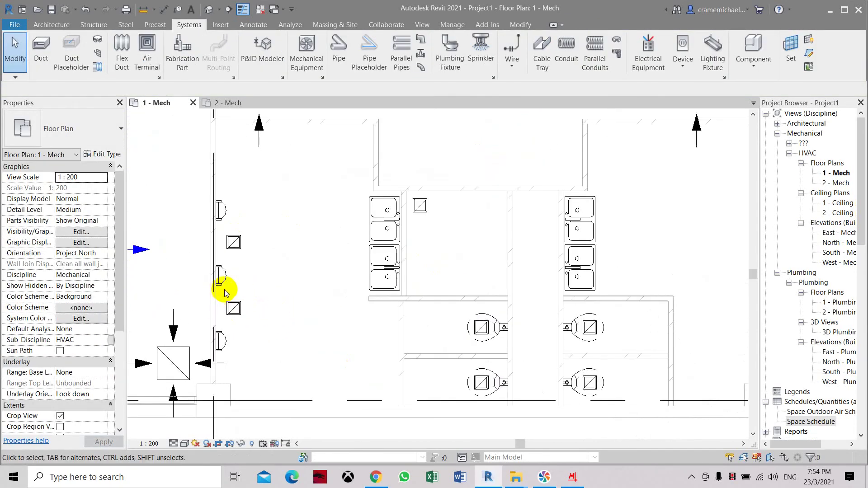
{"action": "left_click", "coordinate": [219, 24]}
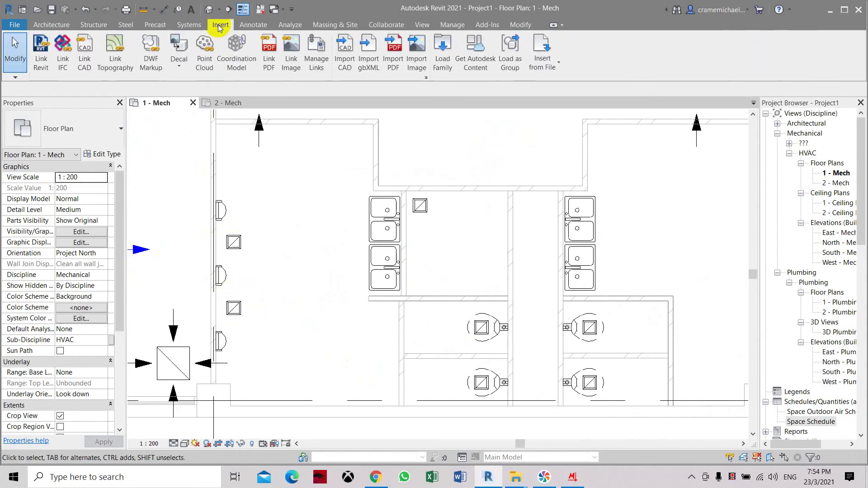
{"action": "left_click", "coordinate": [443, 58]}
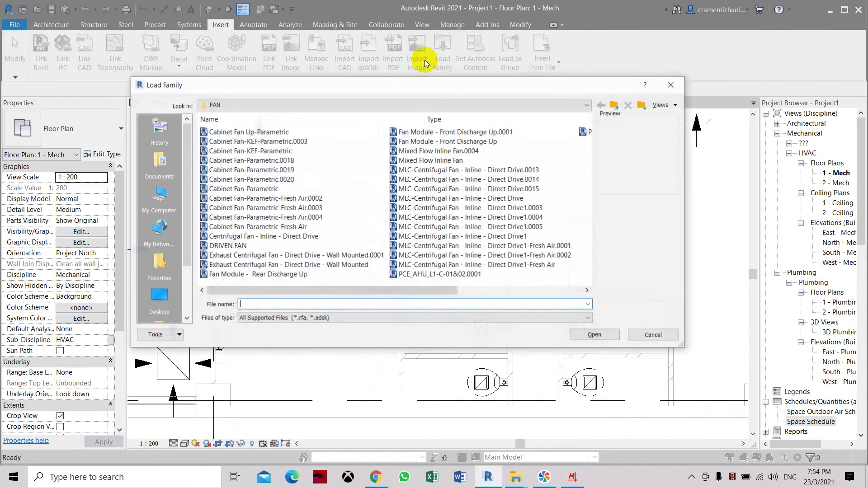
{"action": "left_click", "coordinate": [404, 162]}
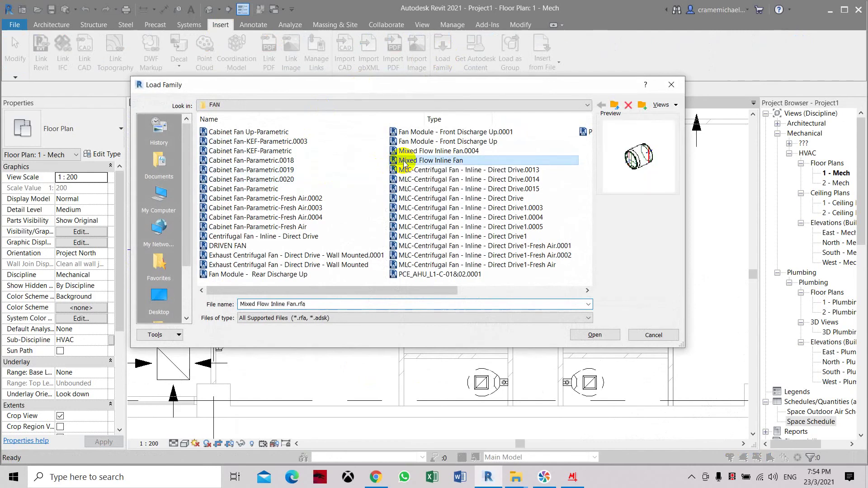
{"action": "left_click", "coordinate": [588, 336]}
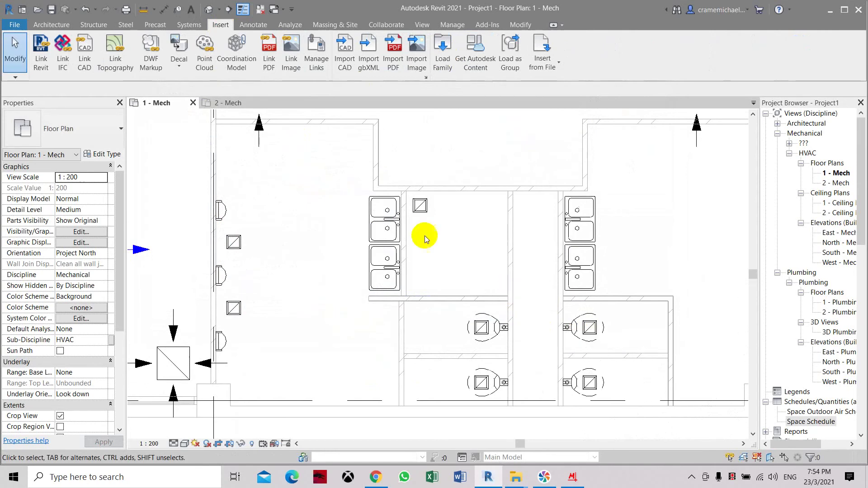
Place a Mixed Flow Inline Fan at 3300 mm elevation in the male toilet, near the exterior wall beside the lowest urinal.
{"action": "left_click", "coordinate": [194, 25]}
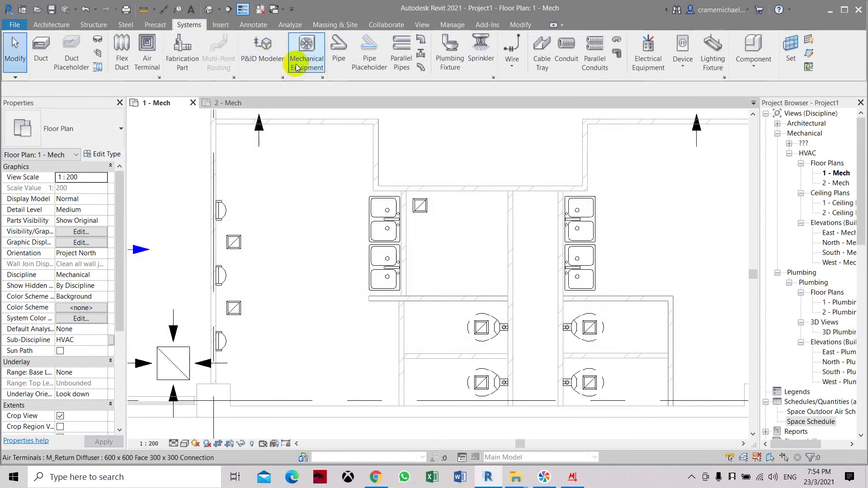
{"action": "left_click", "coordinate": [302, 50]}
{"action": "scroll", "coordinate": [340, 337], "scroll_direction": "up", "scroll_amount": 2}
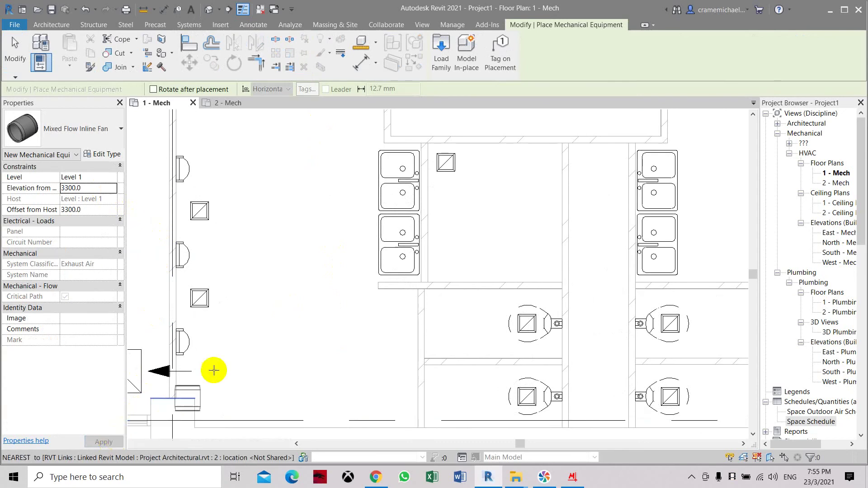
{"action": "scroll", "coordinate": [353, 320], "scroll_direction": "down", "scroll_amount": 2}
{"action": "scroll", "coordinate": [334, 346], "scroll_direction": "up", "scroll_amount": 3}
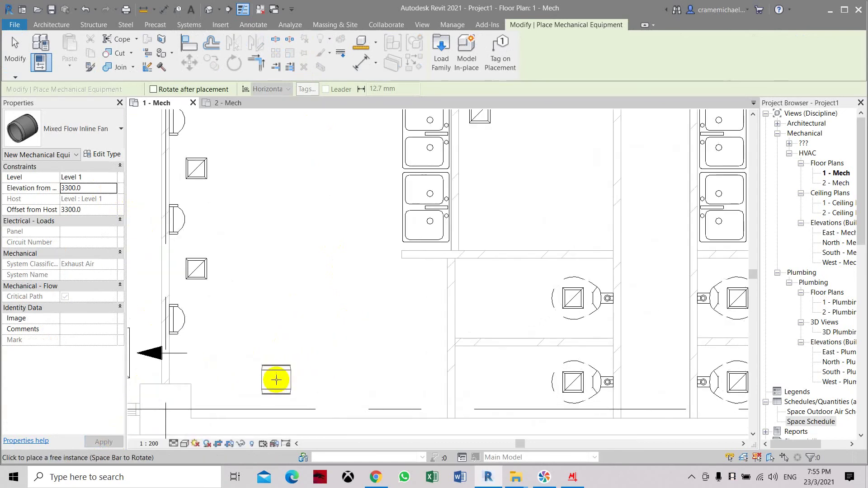
{"action": "left_click", "coordinate": [277, 355]}
{"action": "scroll", "coordinate": [297, 296], "scroll_direction": "down", "scroll_amount": 2}
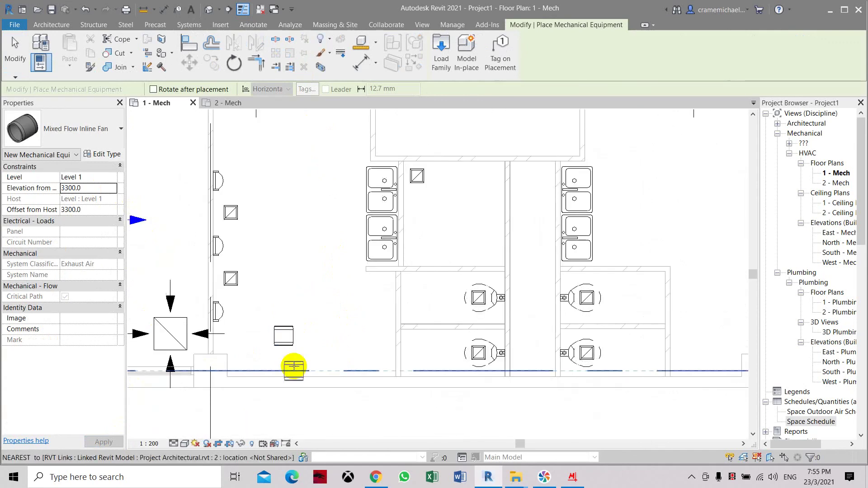
{"action": "key", "text": "Escape"}
{"action": "left_click", "coordinate": [284, 340]}
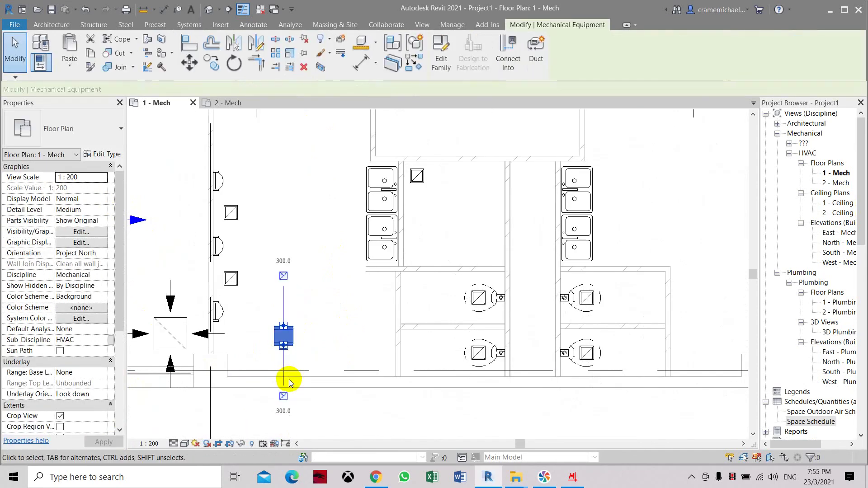
{"action": "left_click", "coordinate": [284, 401]}
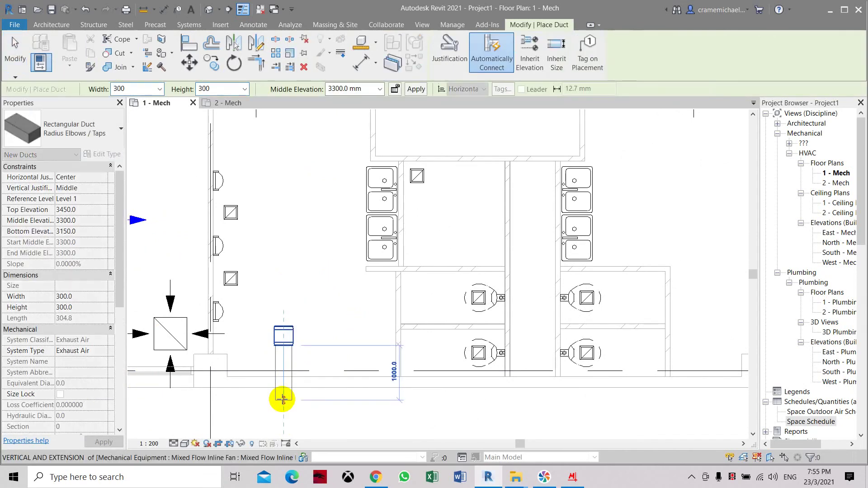
{"action": "key", "text": "Escape"}
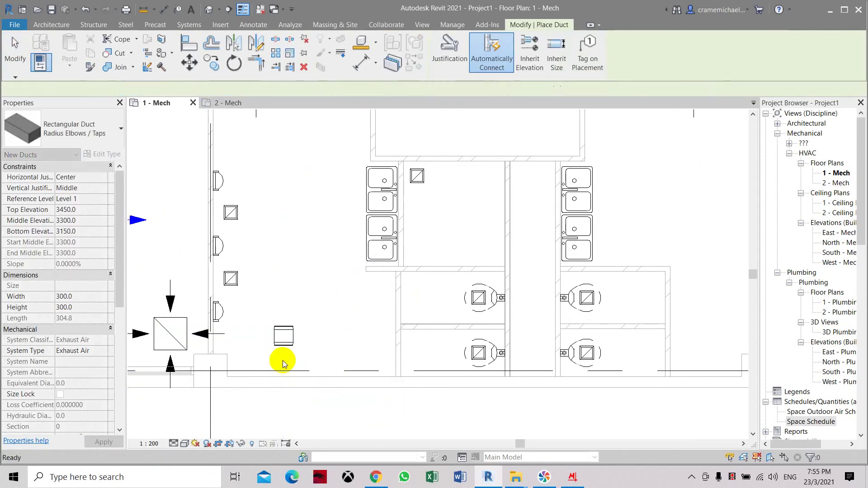
{"action": "key", "text": "Escape"}
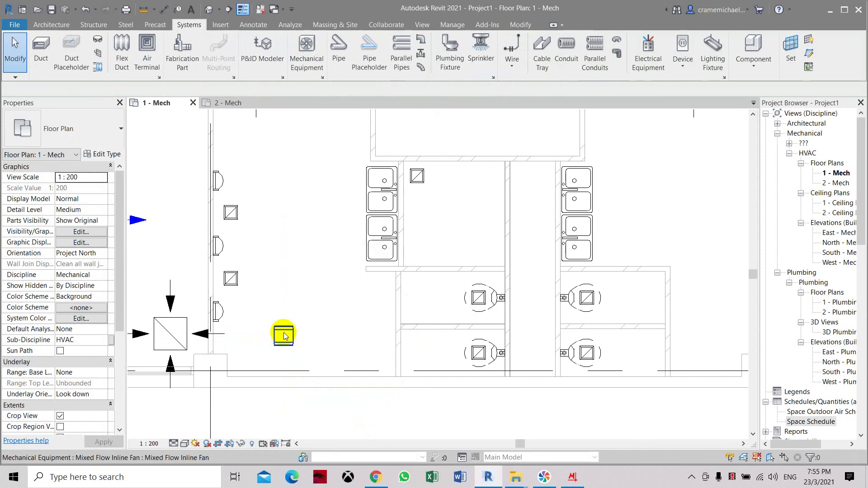
{"action": "left_click", "coordinate": [286, 334]}
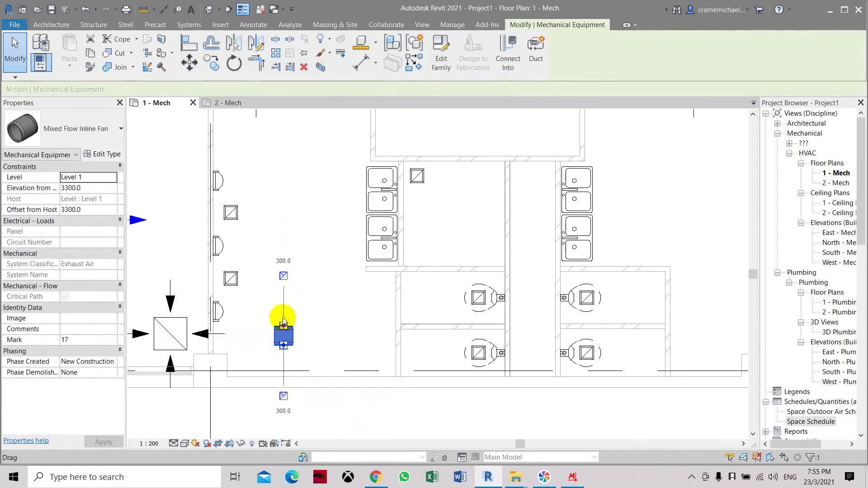
{"action": "left_click", "coordinate": [270, 300]}
Switch to the Marinsoft Duct Calculator for sizing the toilet exhaust duct.
{"action": "scroll", "coordinate": [270, 300], "scroll_direction": "up", "scroll_amount": 3}
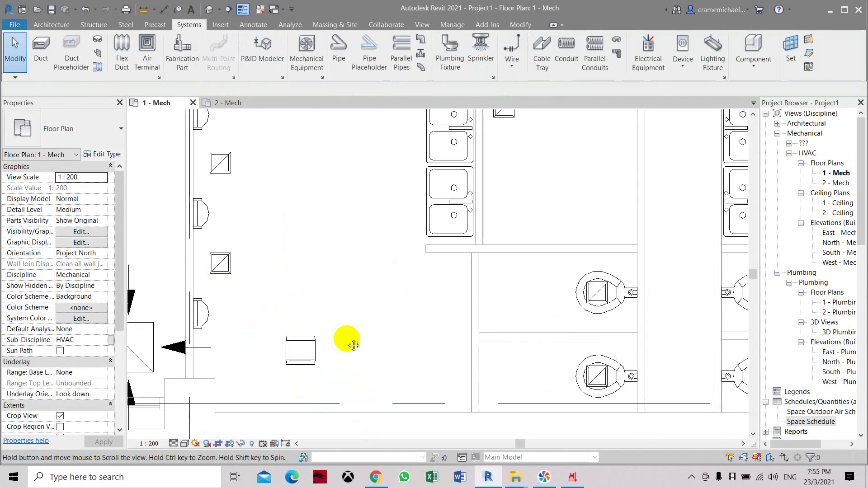
{"action": "scroll", "coordinate": [354, 345], "scroll_direction": "down", "scroll_amount": 3}
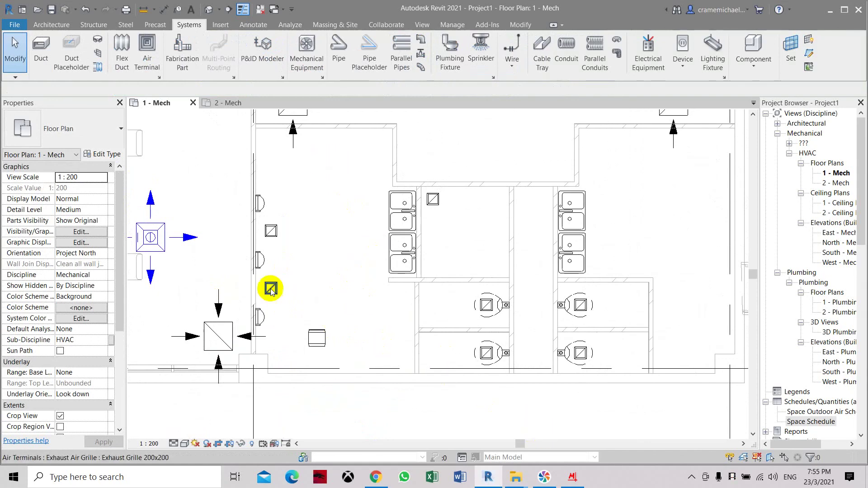
{"action": "left_click", "coordinate": [573, 478]}
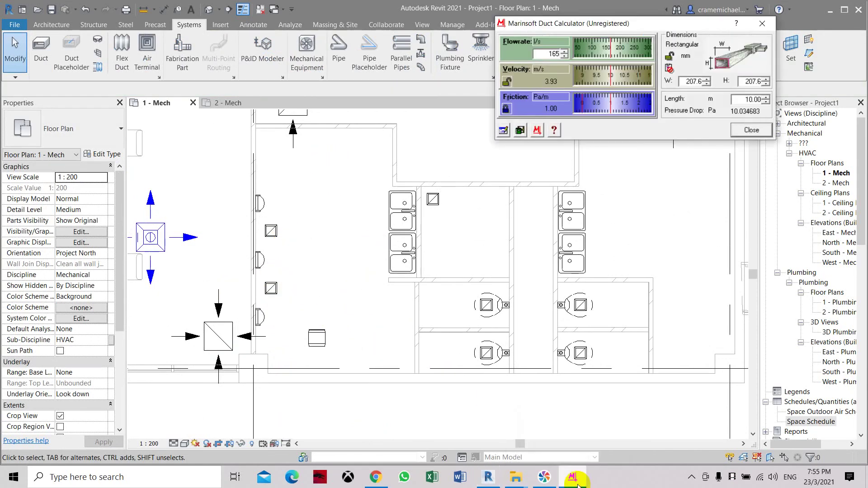